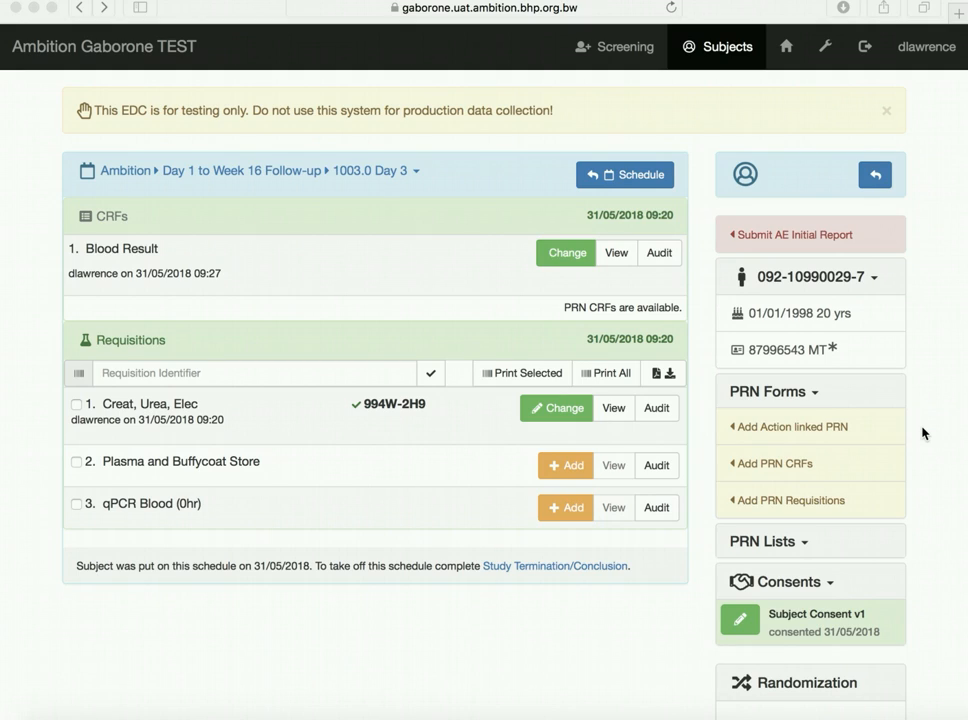
# Add an action-linked PRN item for Submit AE Initial Report with status Open and save it.
pyautogui.click(776, 430)
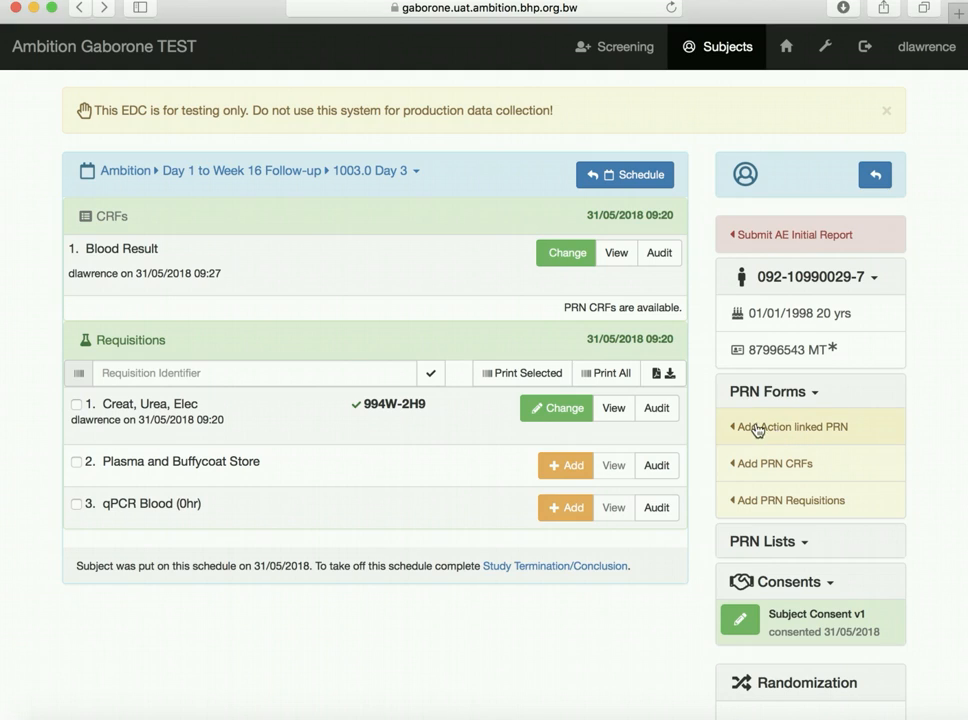
pyautogui.click(757, 429)
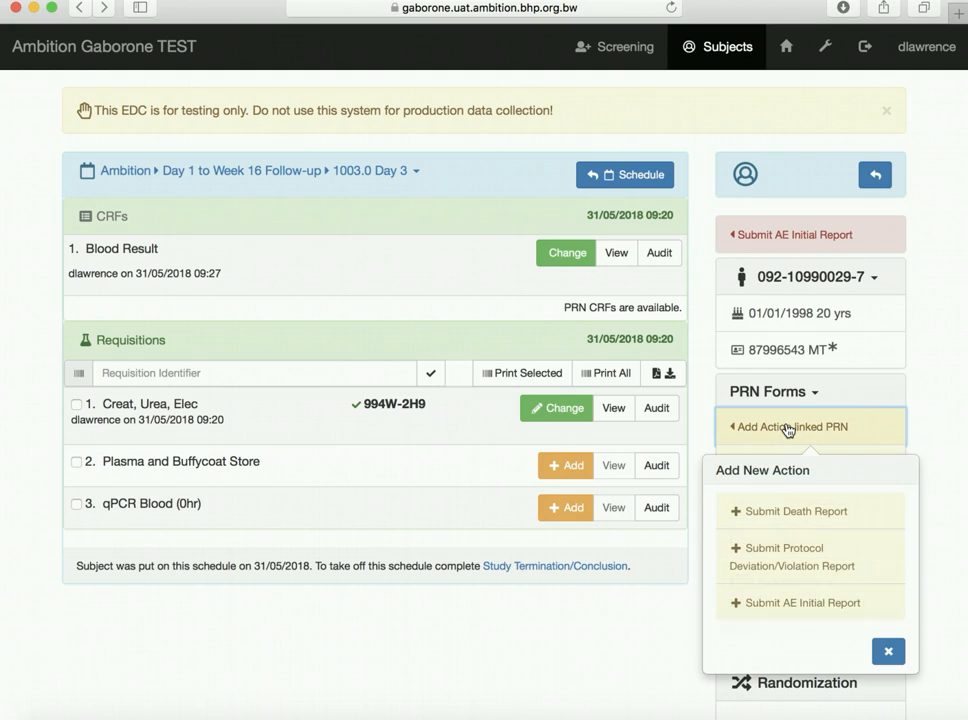
pyautogui.click(800, 605)
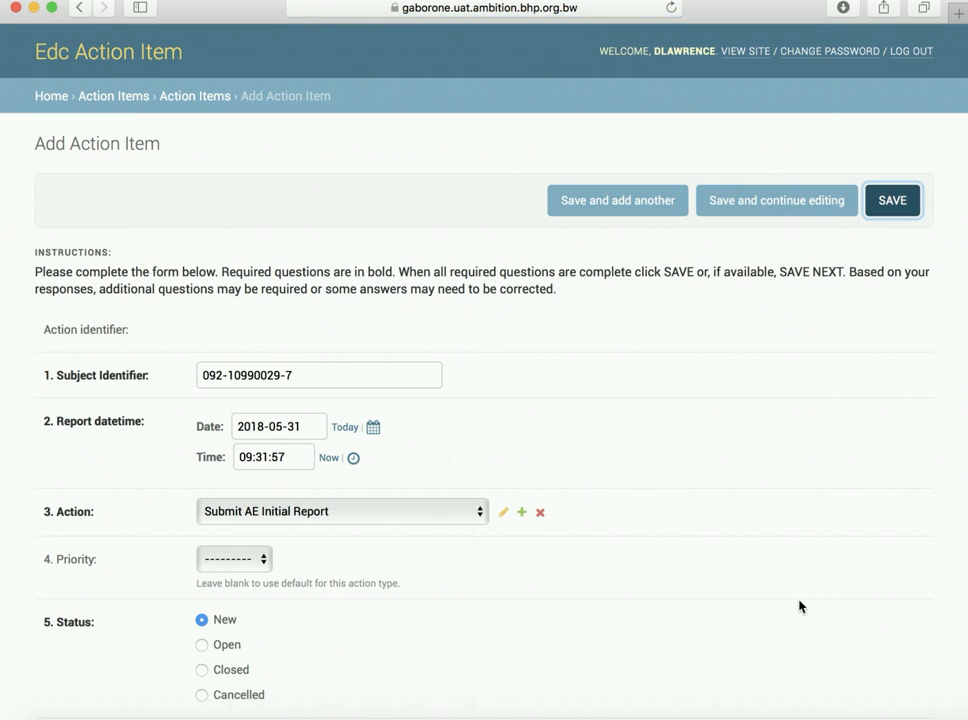
pyautogui.scroll(-3, 800, 605)
pyautogui.scroll(2, 650, 431)
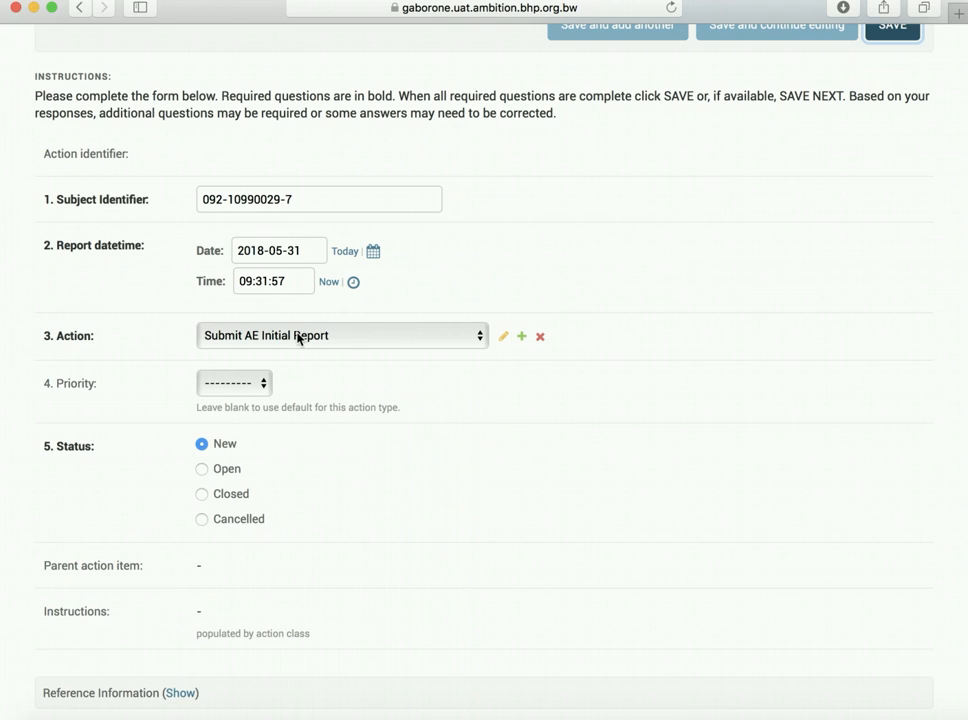
pyautogui.click(202, 470)
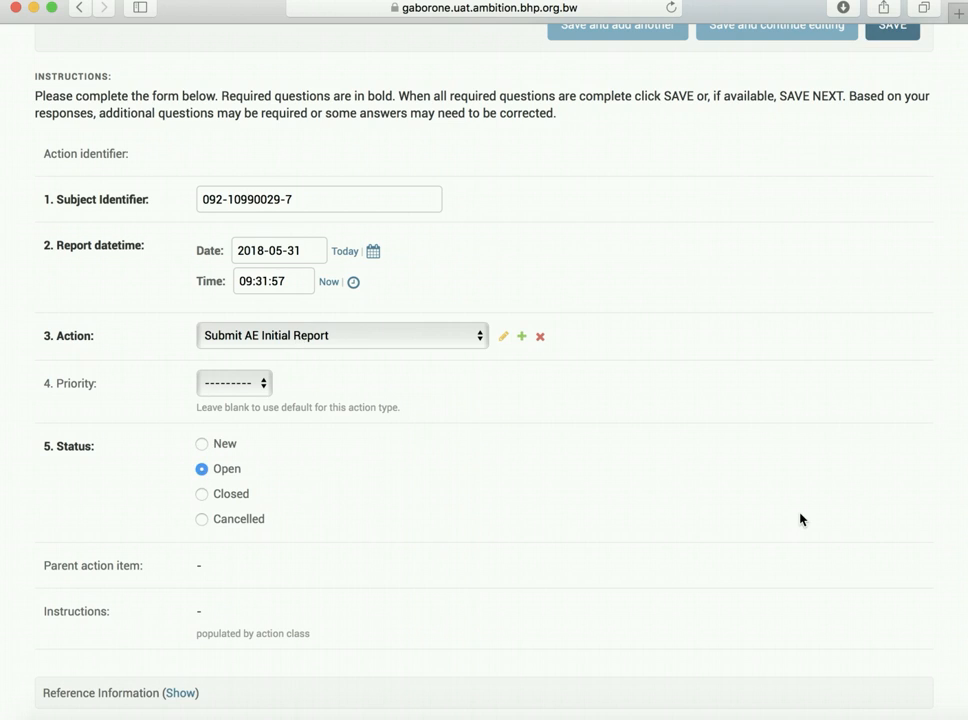
pyautogui.scroll(-5, 800, 519)
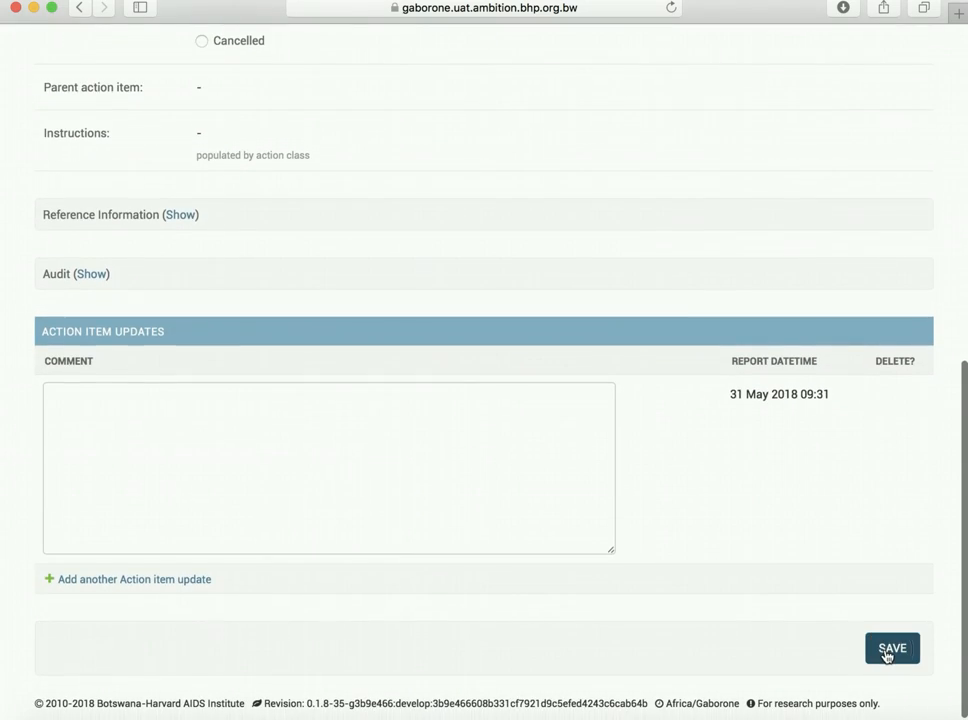
pyautogui.click(885, 650)
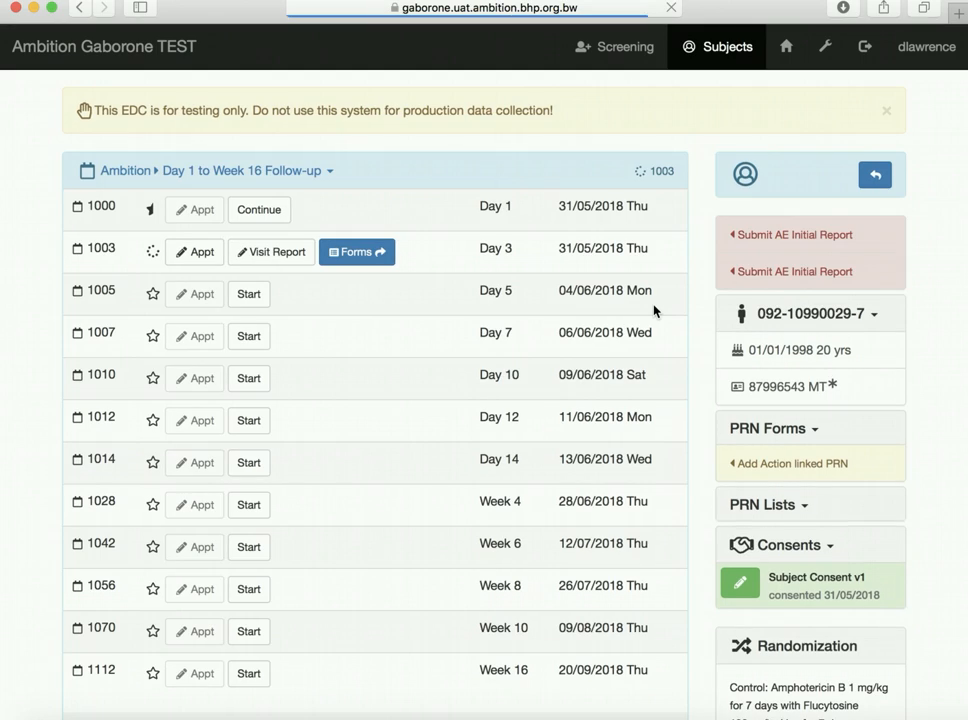
# Compare the details of the two Submit AE Initial Report action items on the subject's schedule.
pyautogui.click(793, 234)
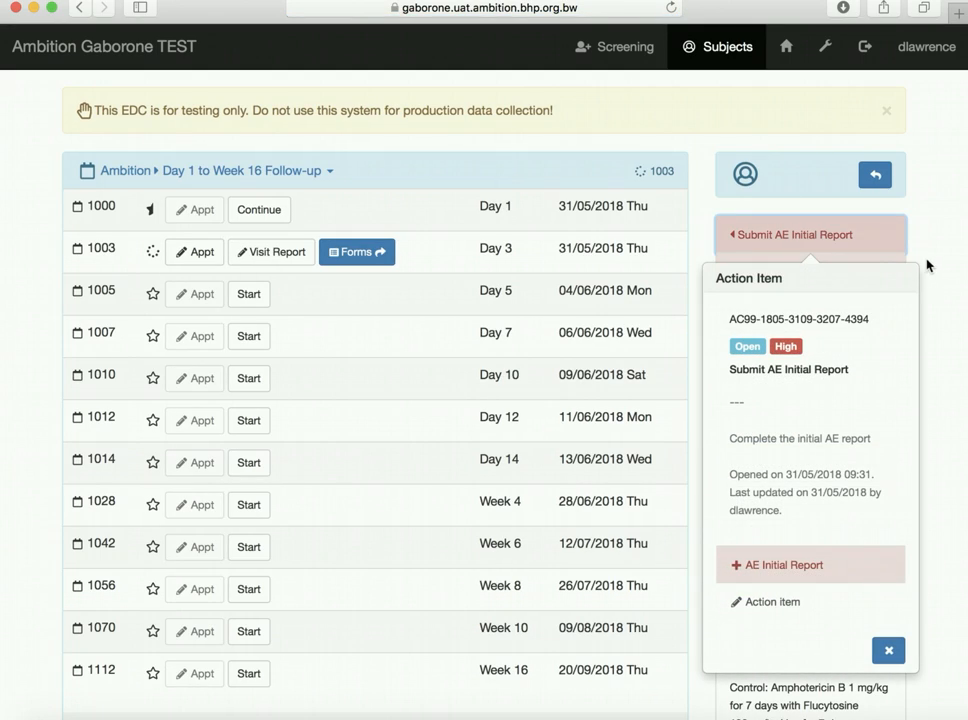
pyautogui.click(740, 271)
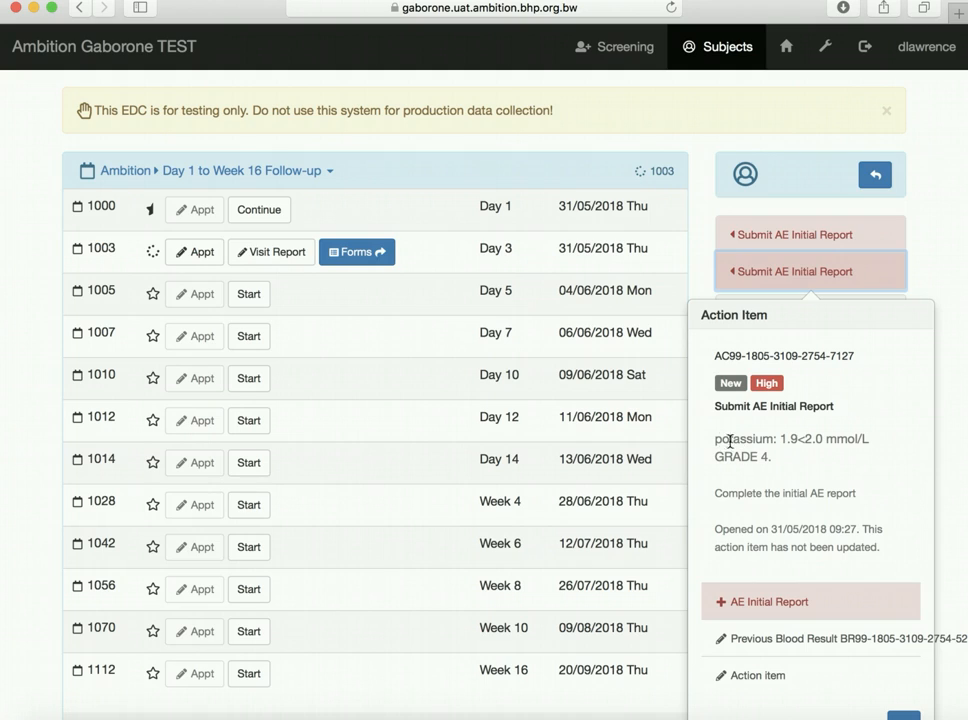
pyautogui.click(940, 259)
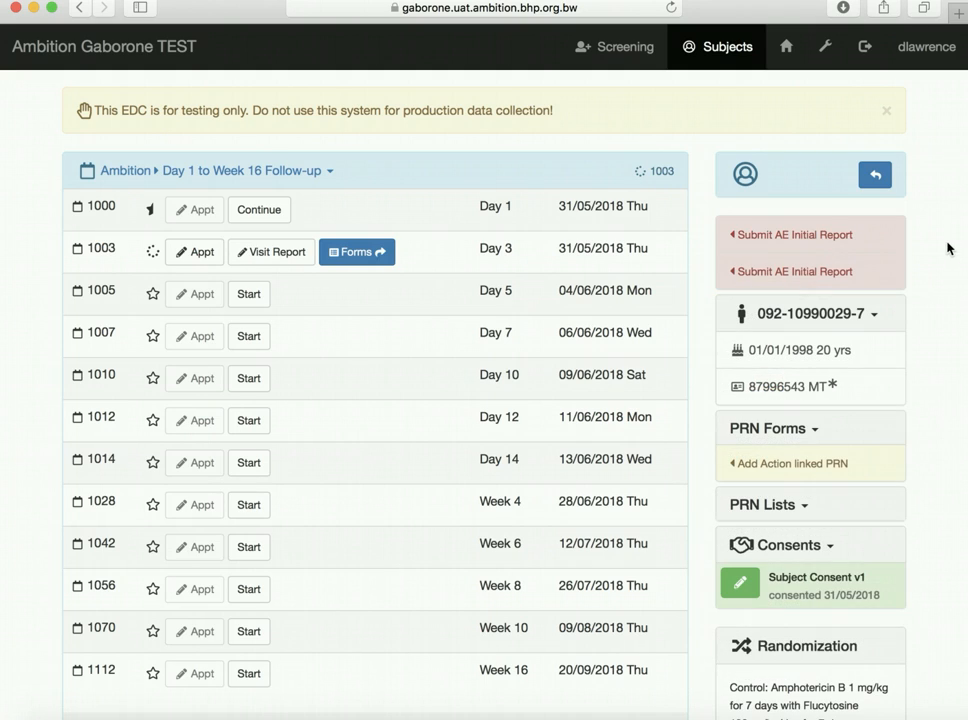
pyautogui.click(810, 240)
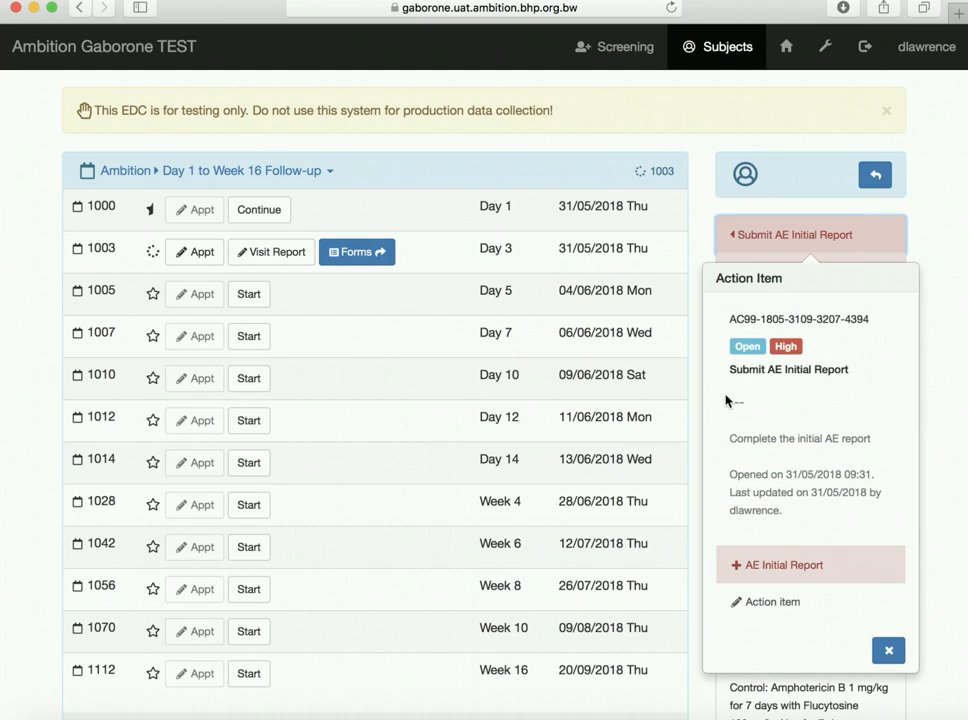
pyautogui.click(941, 233)
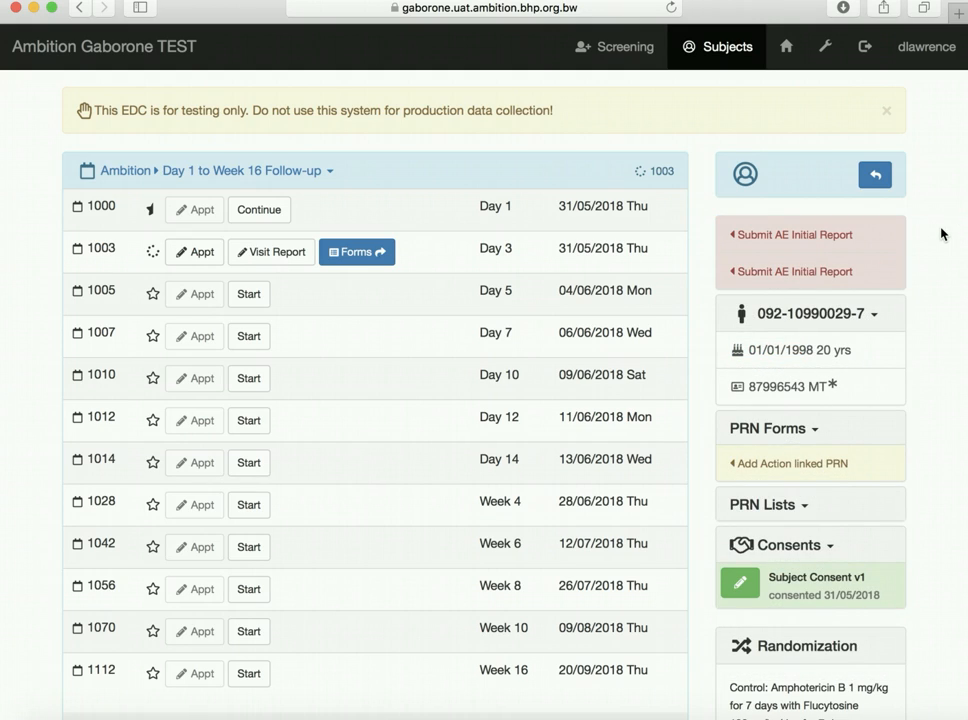
# Start the AE Initial Report from the grade 4 potassium action item and set the AE classification to Hypokalaemia.
pyautogui.click(786, 271)
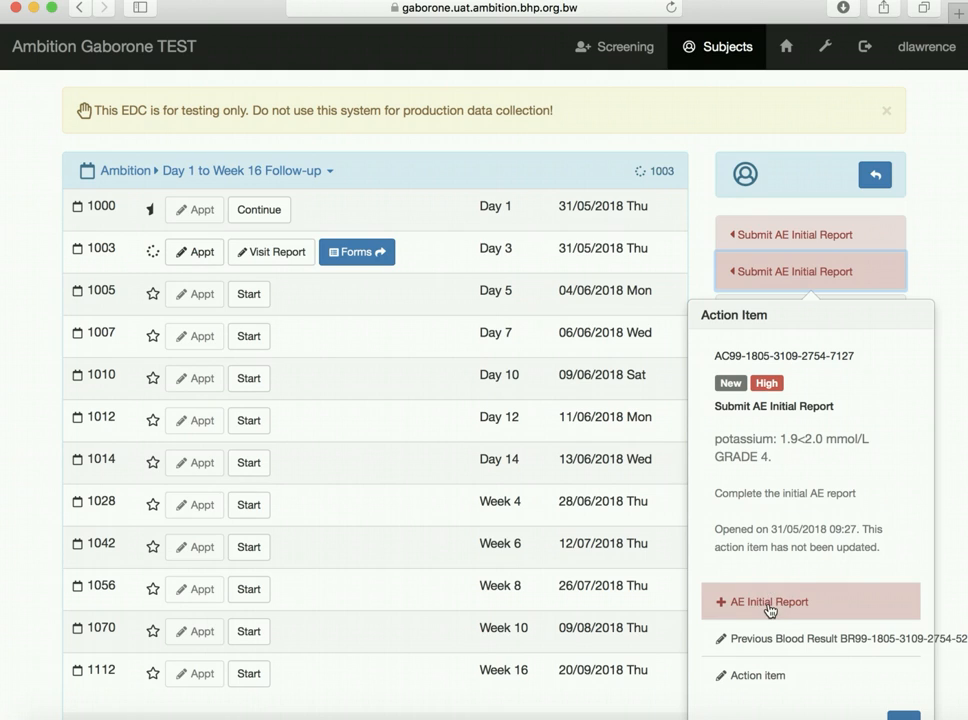
pyautogui.click(769, 604)
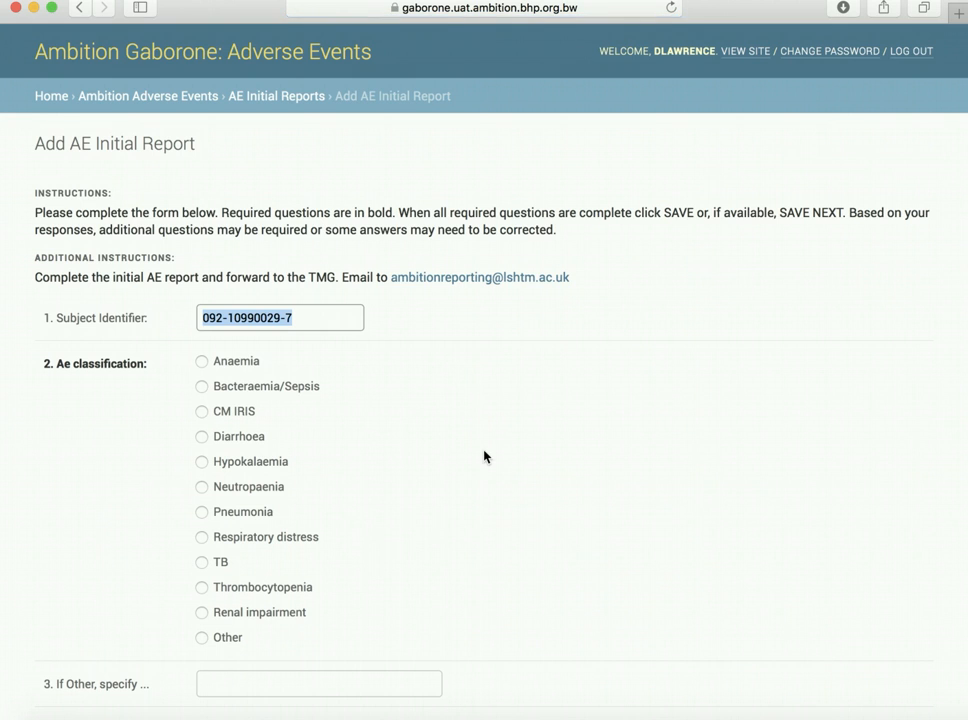
pyautogui.scroll(-2, 484, 457)
pyautogui.rightClick(484, 452)
pyautogui.click(446, 443)
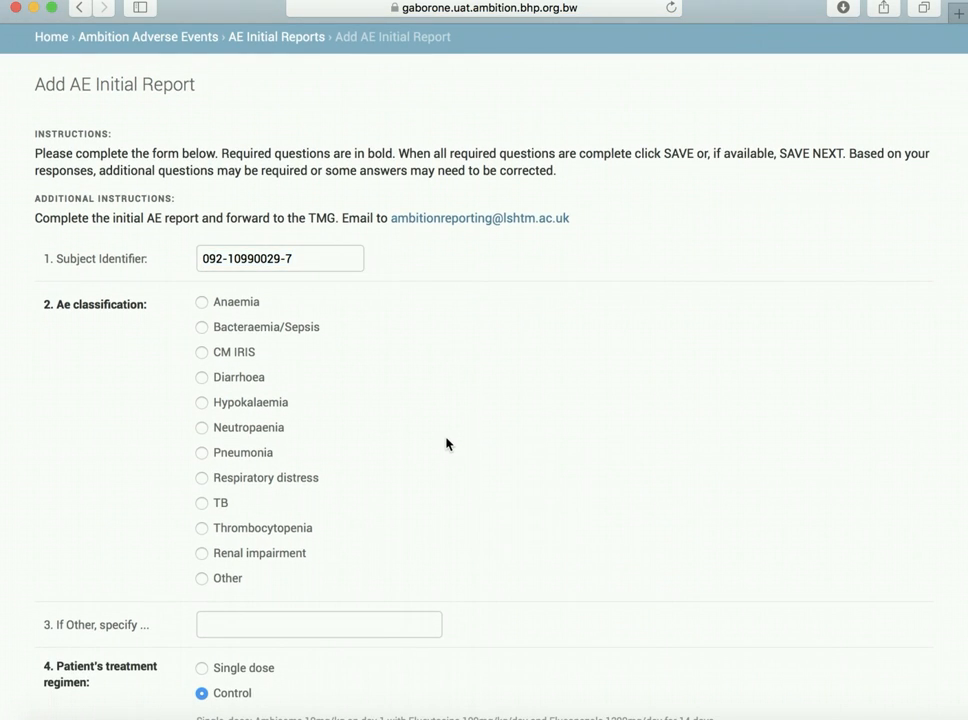
pyautogui.scroll(-6, 446, 443)
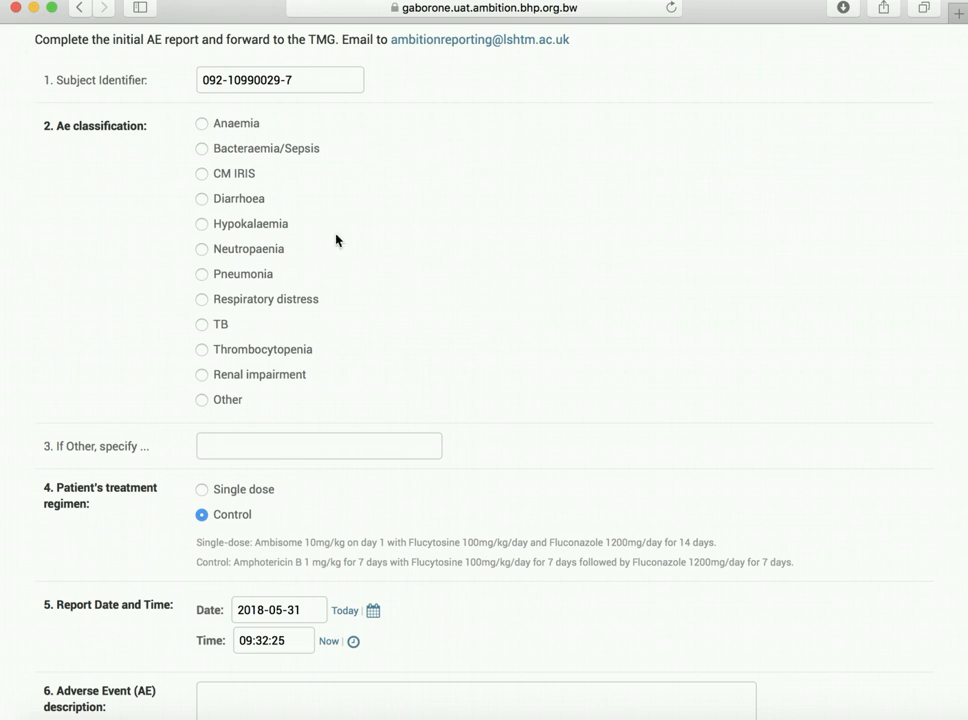
pyautogui.click(201, 225)
# Enter "Grade 4 hypokalaemia" as the Adverse Event description.
pyautogui.scroll(-3, 637, 432)
pyautogui.scroll(-1, 637, 432)
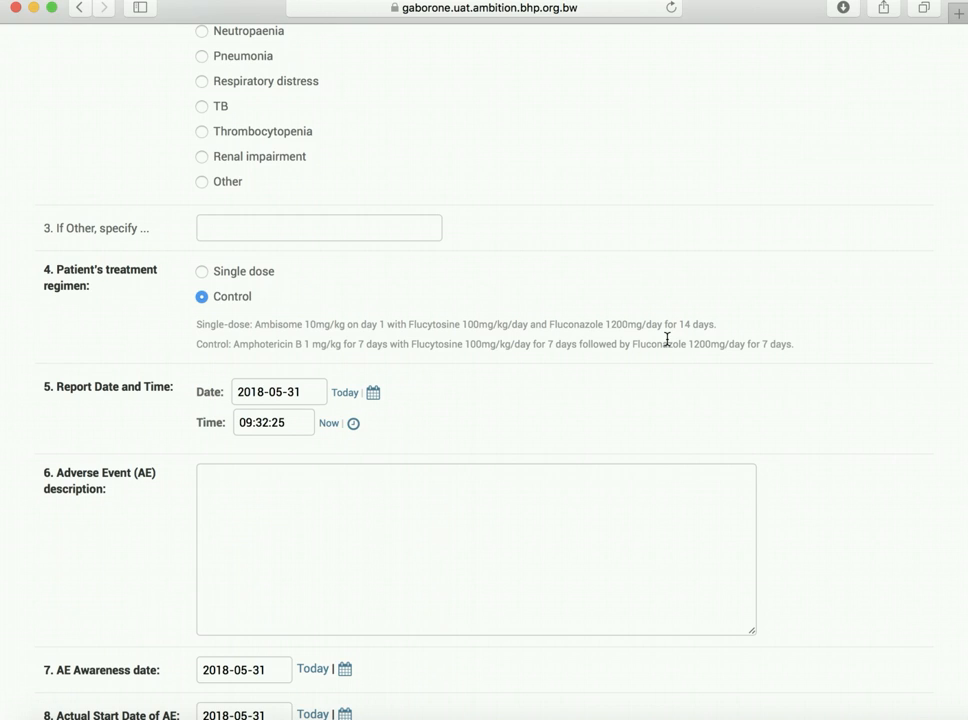
pyautogui.scroll(-3, 758, 411)
pyautogui.click(390, 329)
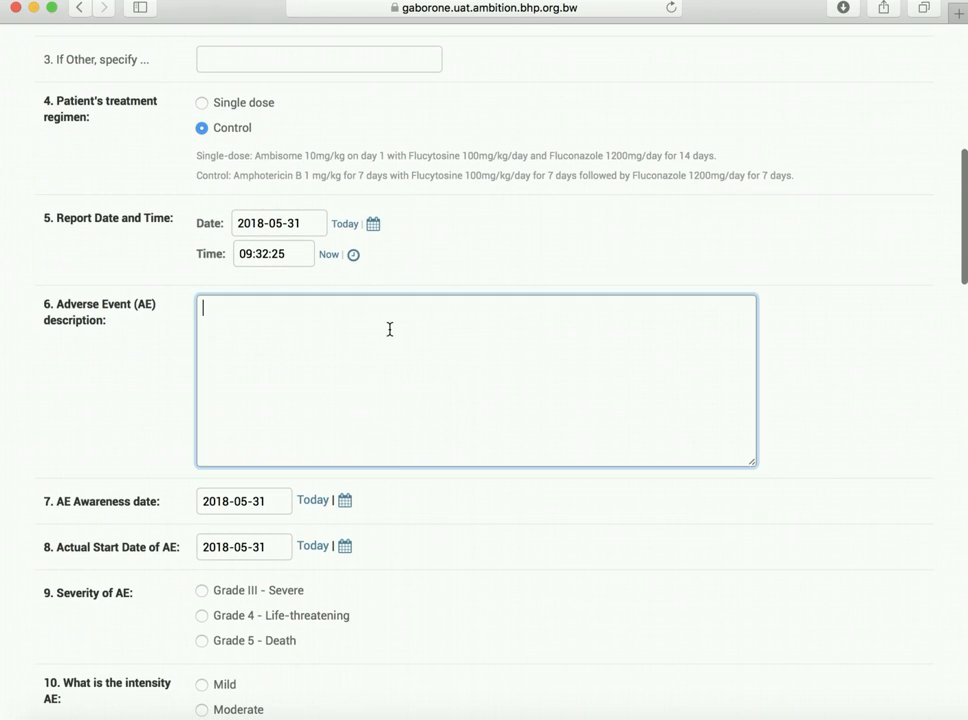
pyautogui.write('Grad')
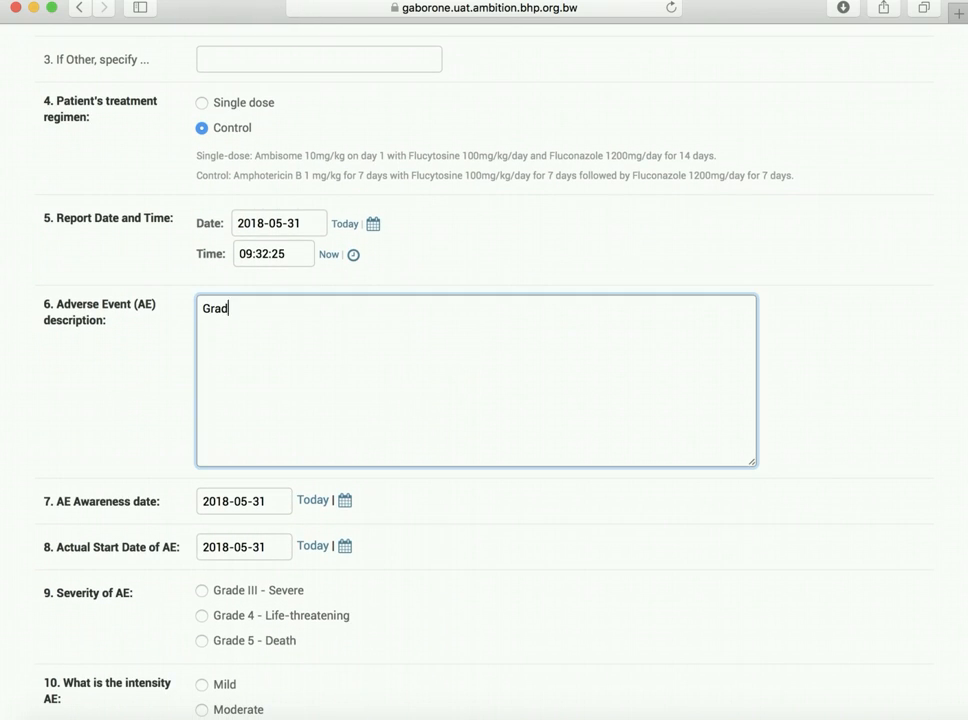
pyautogui.write('e 4 hypokalaemu')
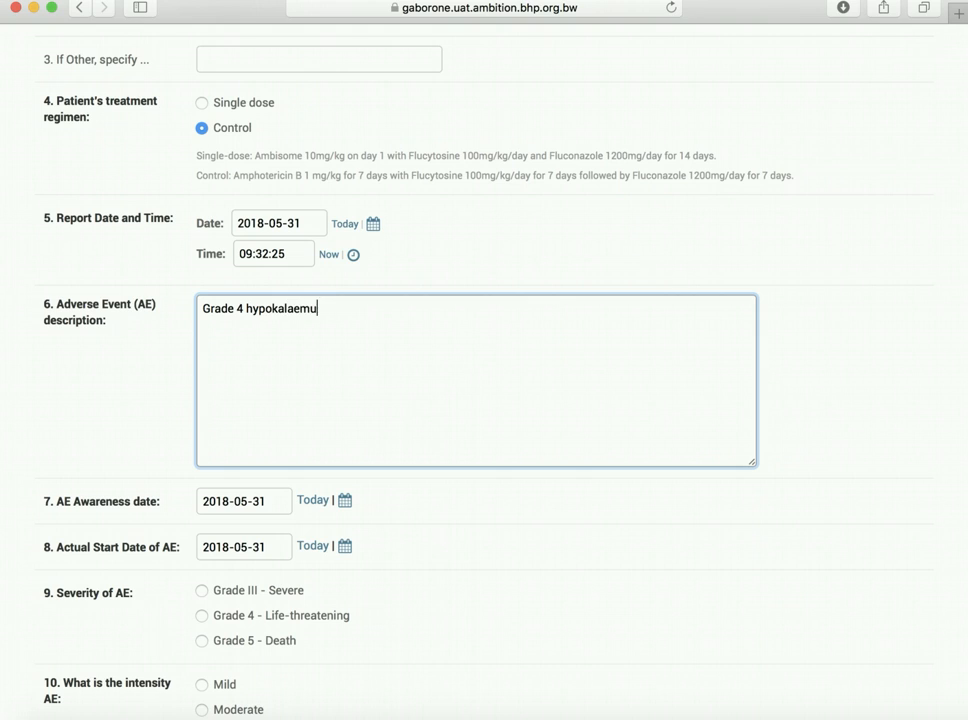
pyautogui.press('BackSpace')
pyautogui.write('ia')
# Set the AE severity to Grade 4 - Life-threatening and its intensity to Severe.
pyautogui.scroll(-5, 521, 534)
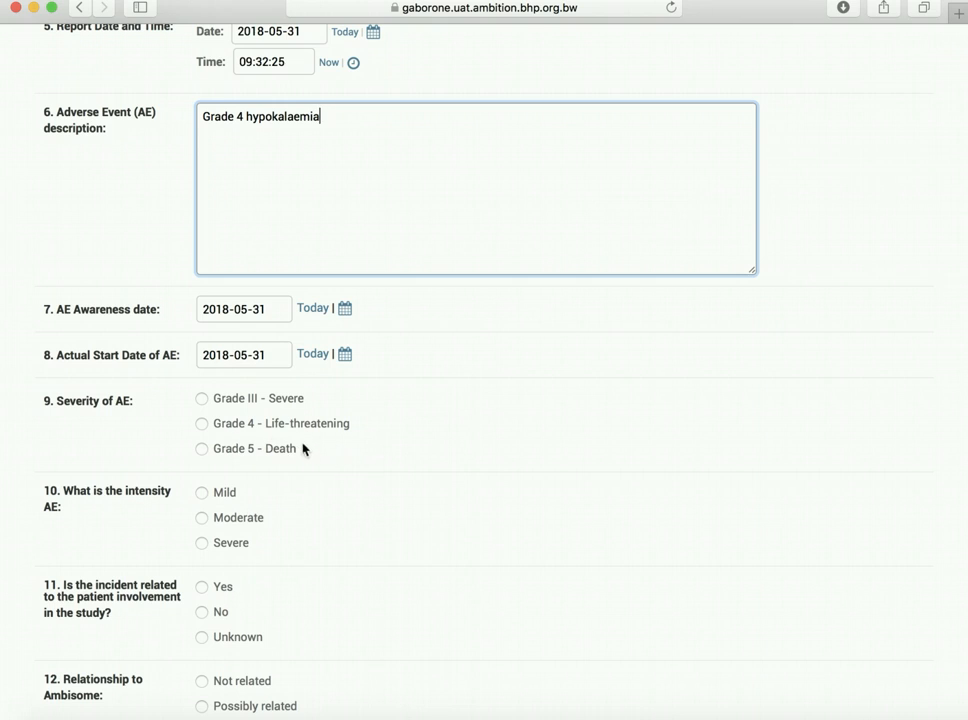
pyautogui.click(202, 425)
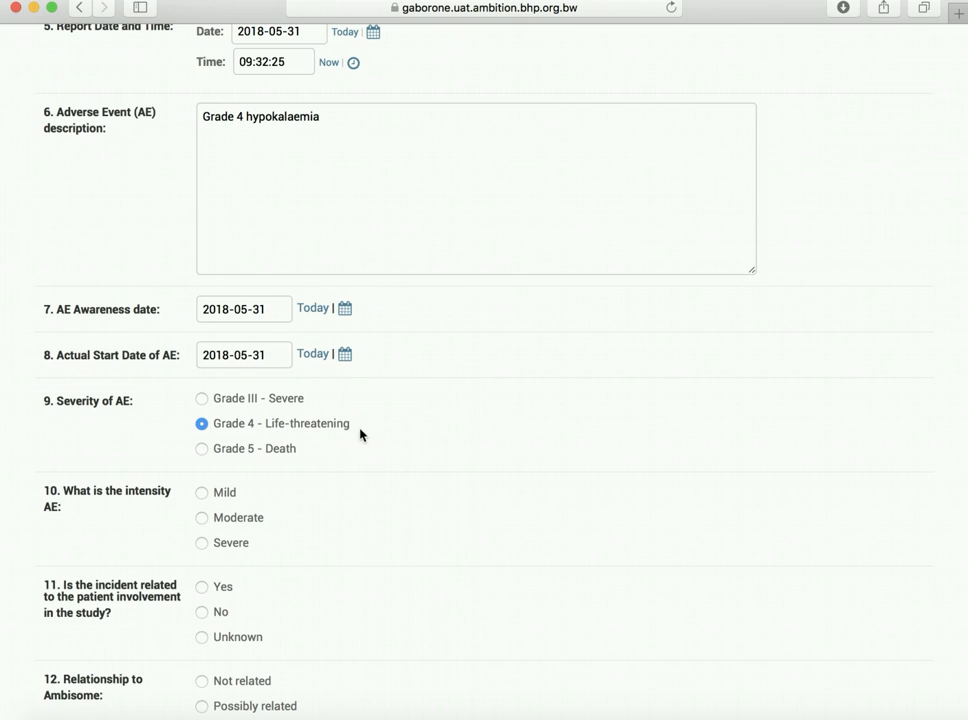
pyautogui.scroll(-3, 391, 433)
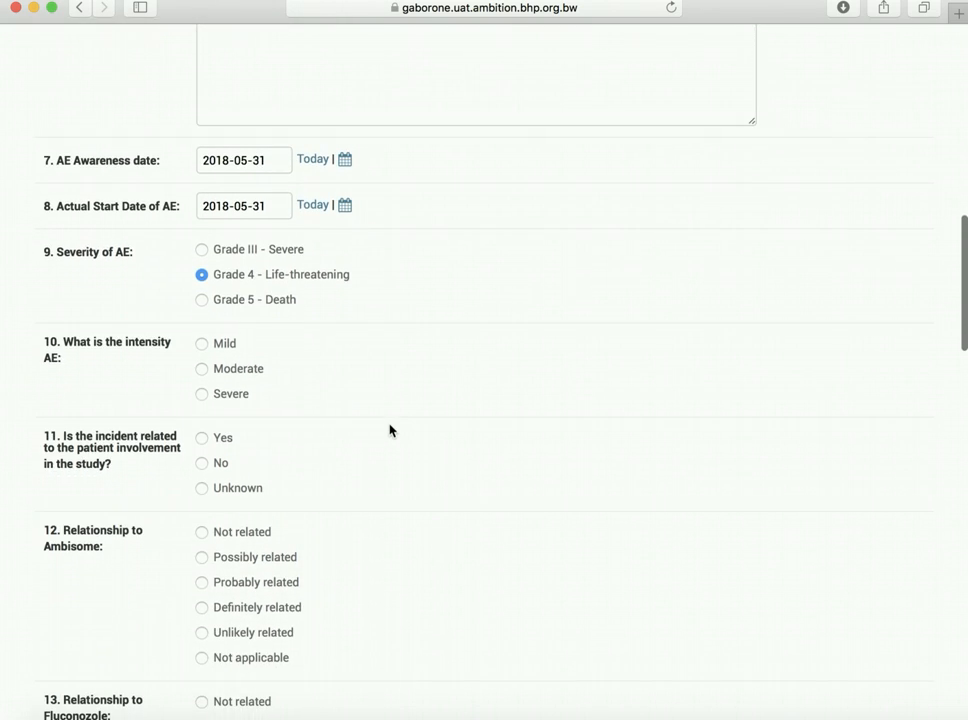
pyautogui.click(202, 396)
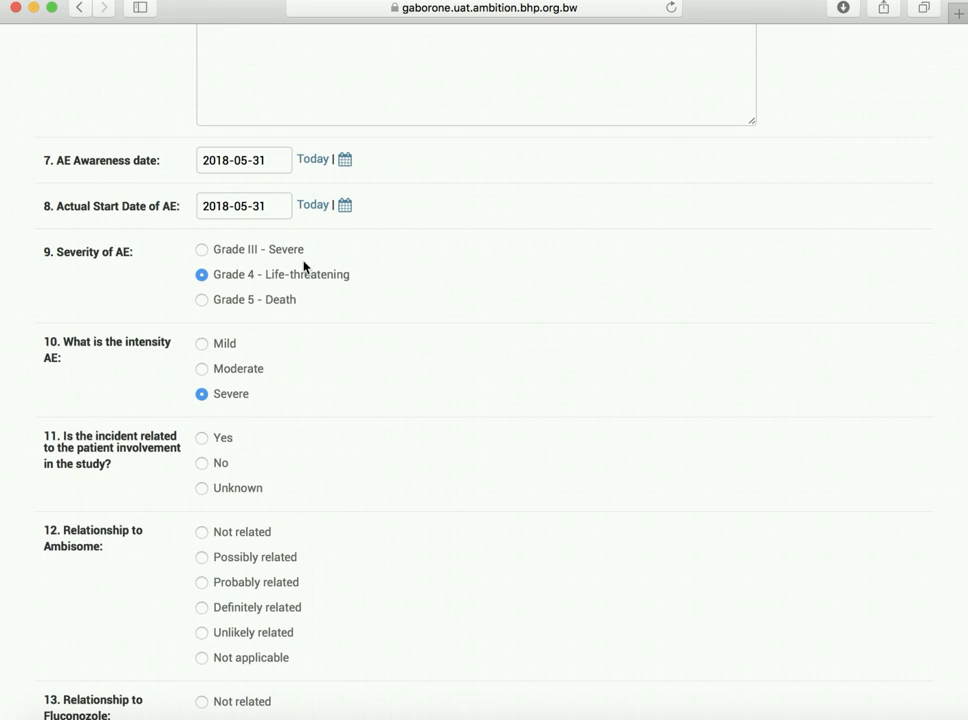
# Answer Yes to the incident being related to study involvement and mark the relationship to Ambisome as Not applicable.
pyautogui.scroll(-1, 343, 396)
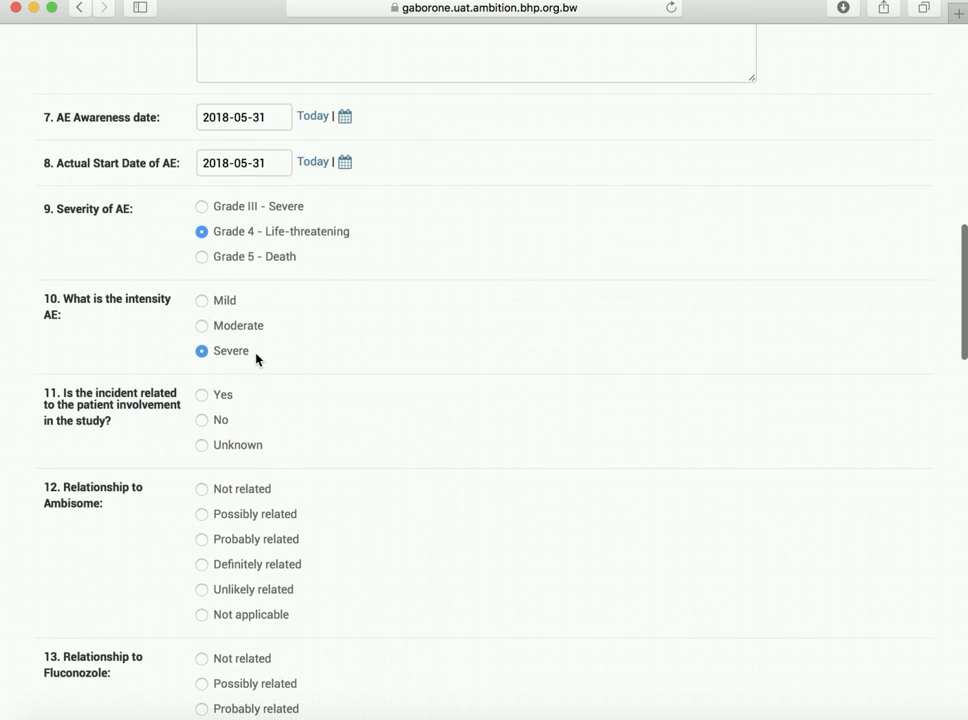
pyautogui.scroll(-2, 407, 360)
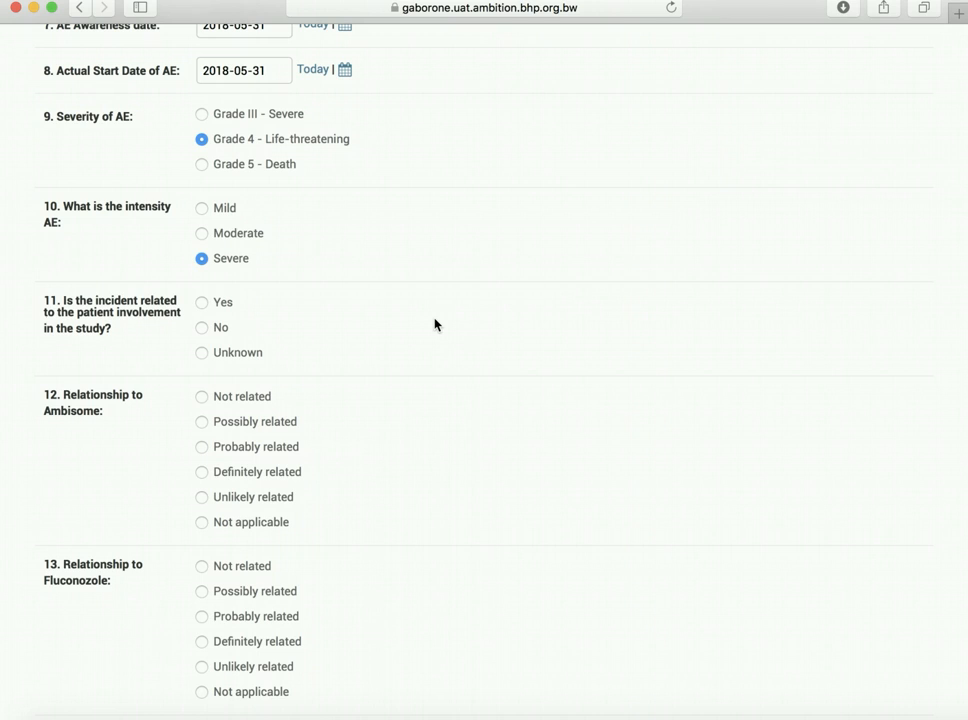
pyautogui.click(202, 303)
pyautogui.scroll(-2, 384, 523)
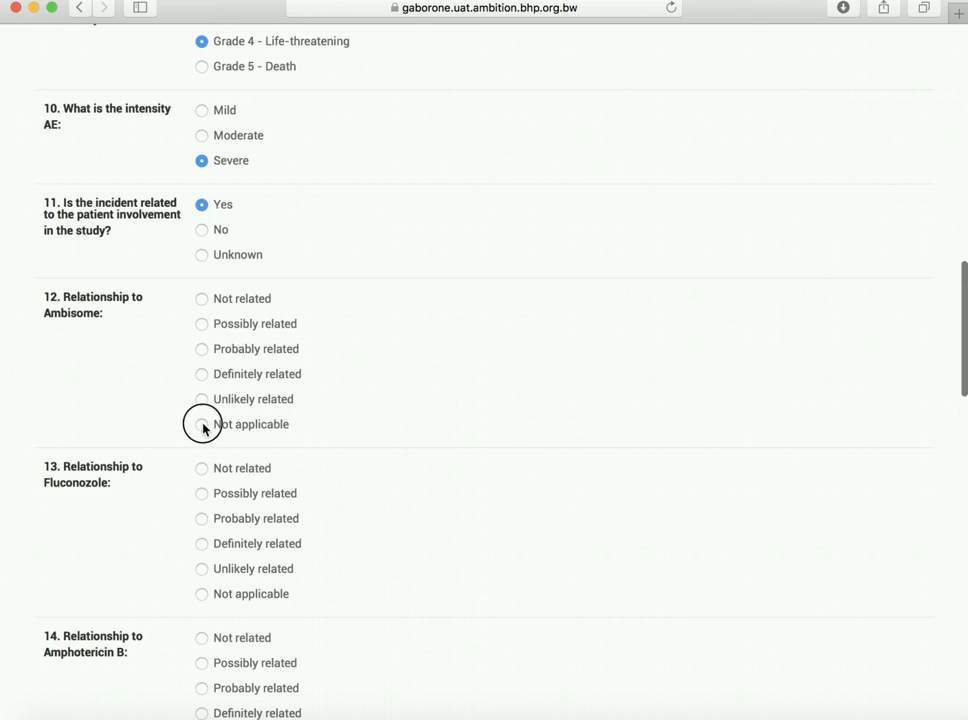
# Set the drug relationships to Unlikely related for Fluconozole, Probably related for Amphotericin B and Unlikely related for Flucytosine.
pyautogui.scroll(-4, 410, 450)
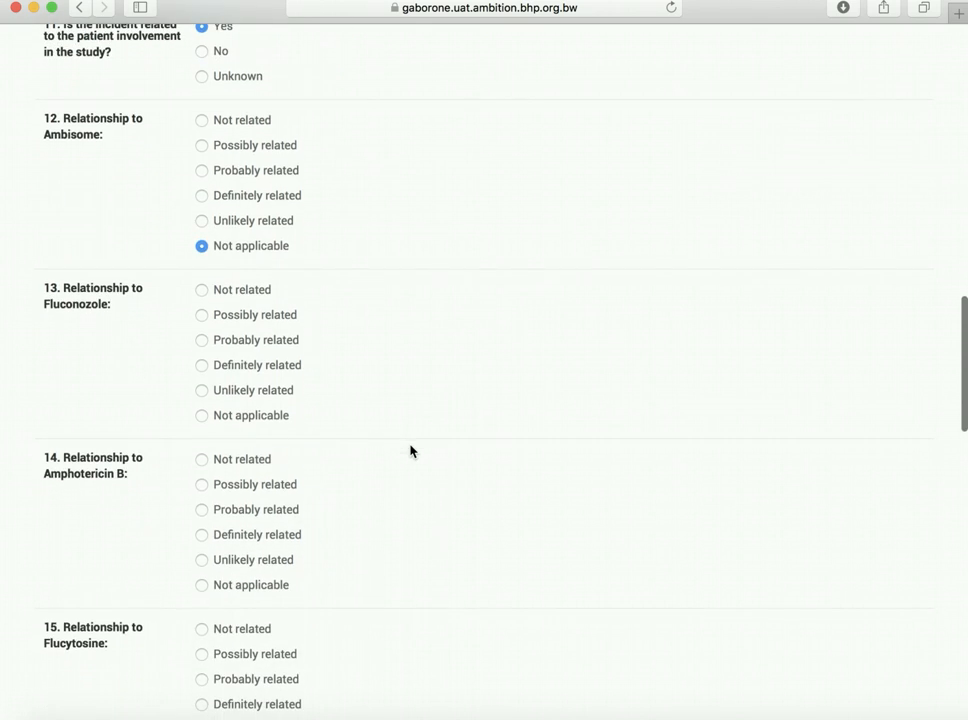
pyautogui.click(201, 391)
pyautogui.scroll(-3, 347, 408)
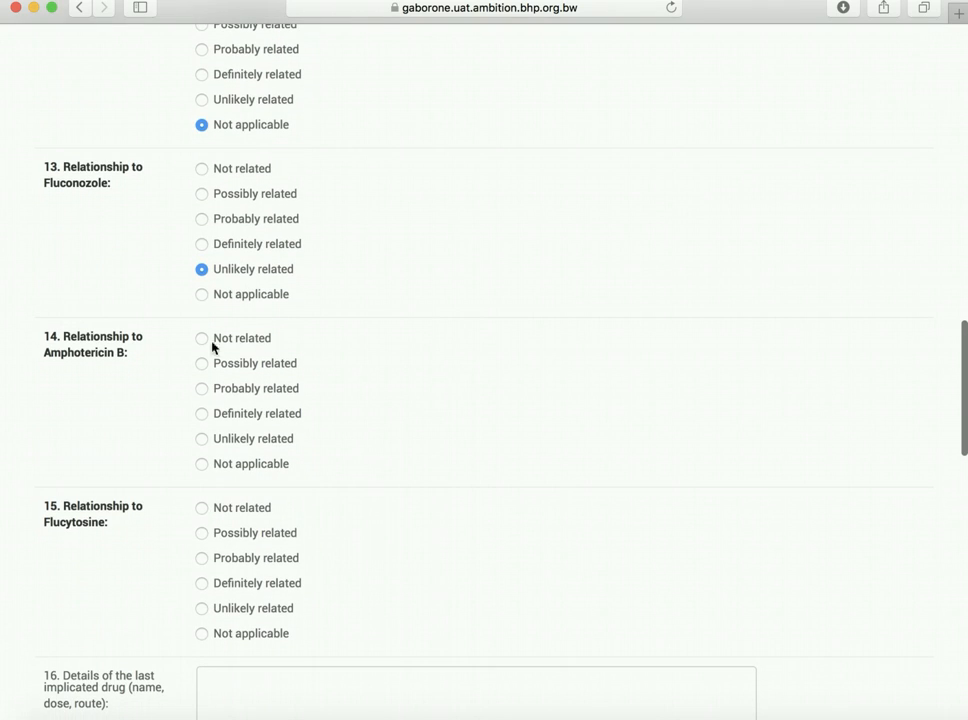
pyautogui.click(202, 390)
pyautogui.scroll(-3, 389, 421)
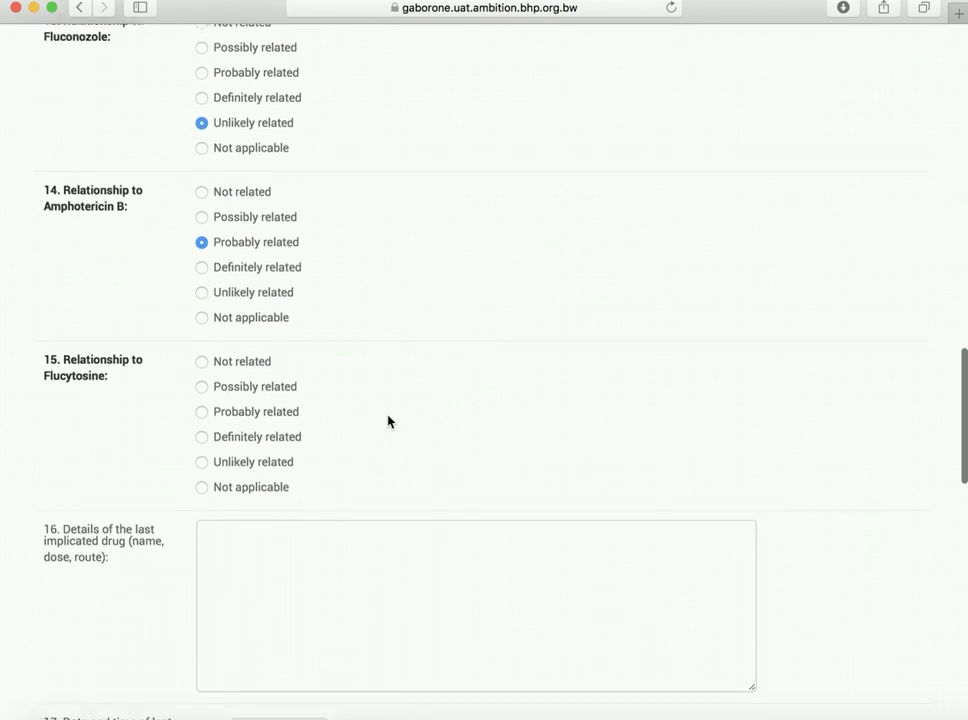
pyautogui.click(203, 452)
# Enter "IV amphotericin 50mg given daily for the last three days." as the details of the last implicated drug.
pyautogui.scroll(-4, 479, 437)
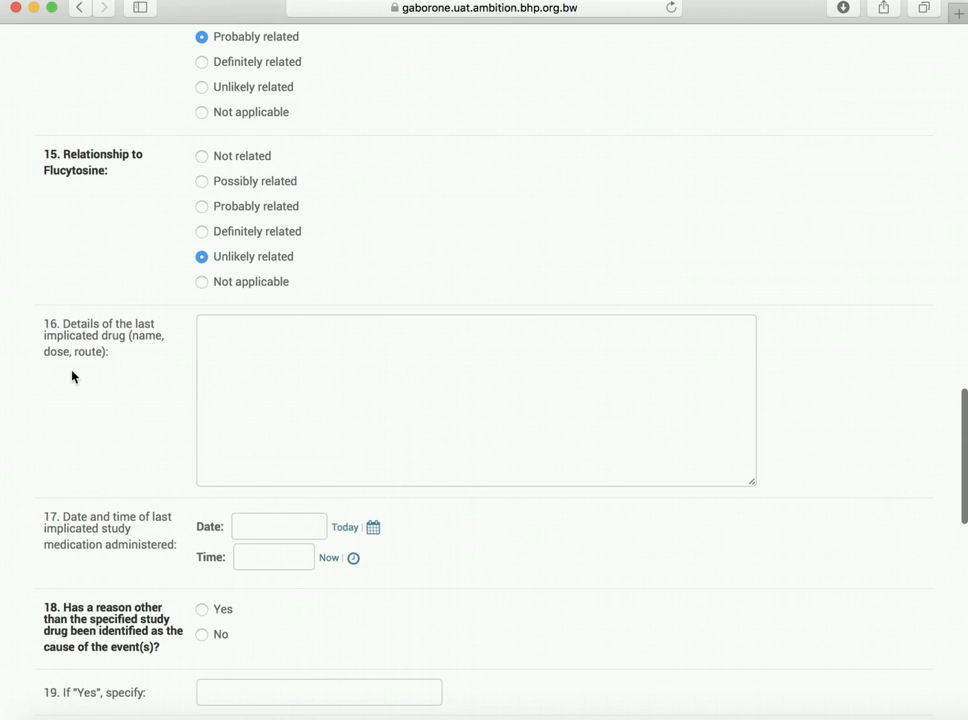
pyautogui.click(299, 350)
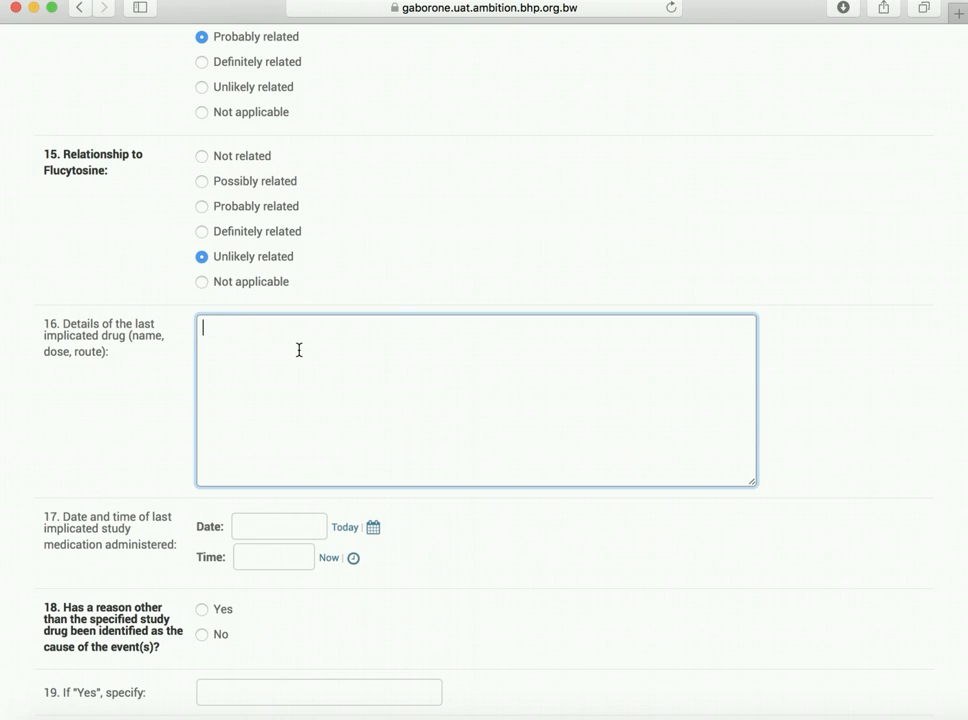
pyautogui.write('IV amphotericin 50mg given dai')
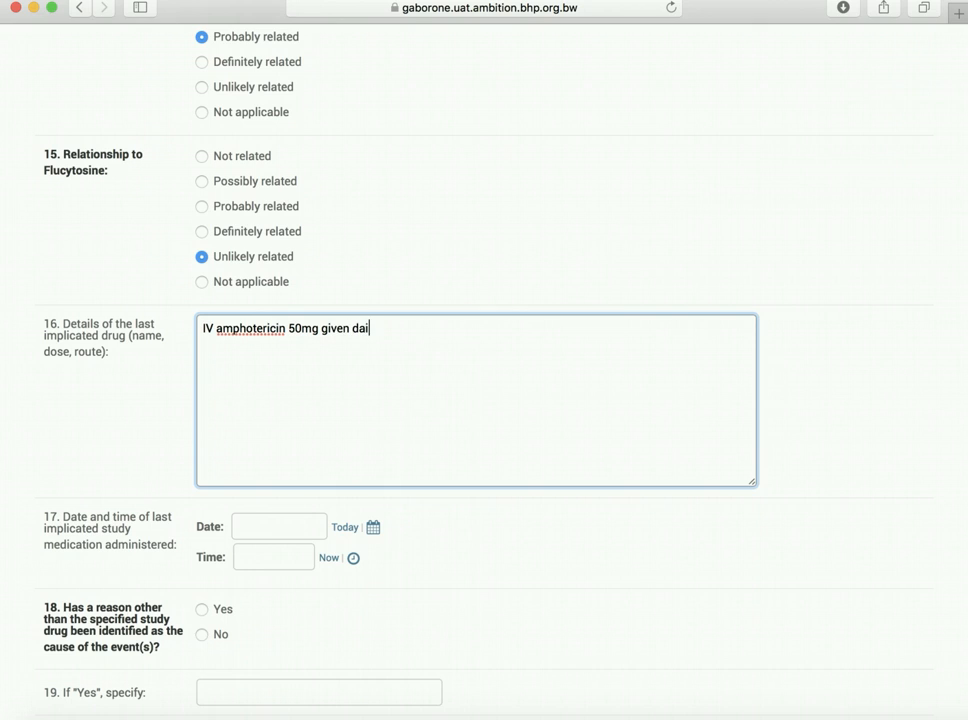
pyautogui.write('ly for the last thr')
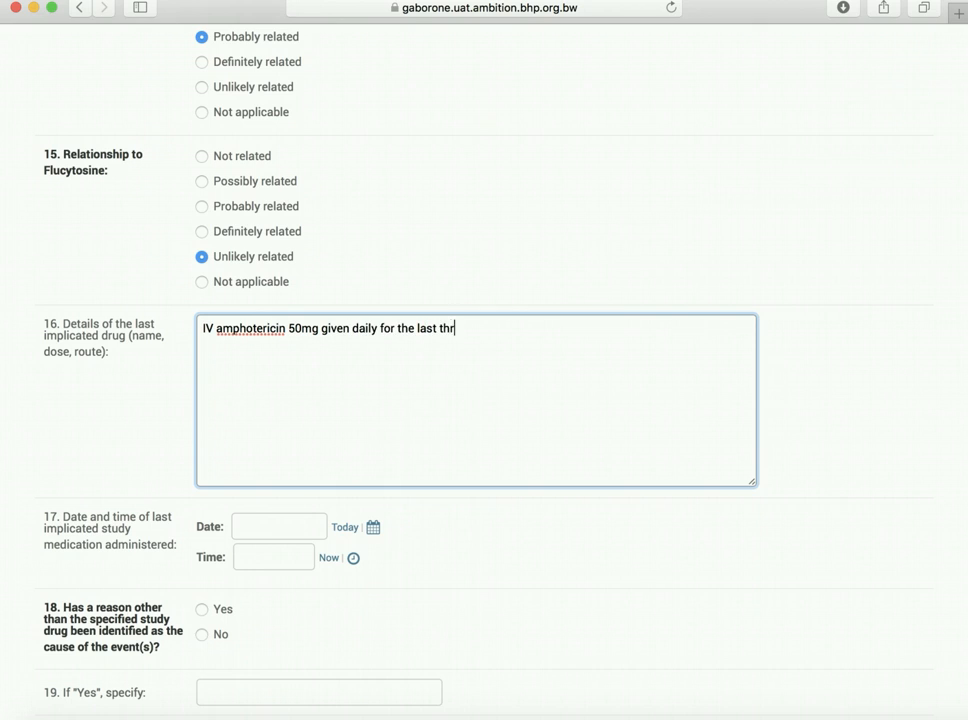
pyautogui.write('ee days.')
pyautogui.scroll(-3, 314, 381)
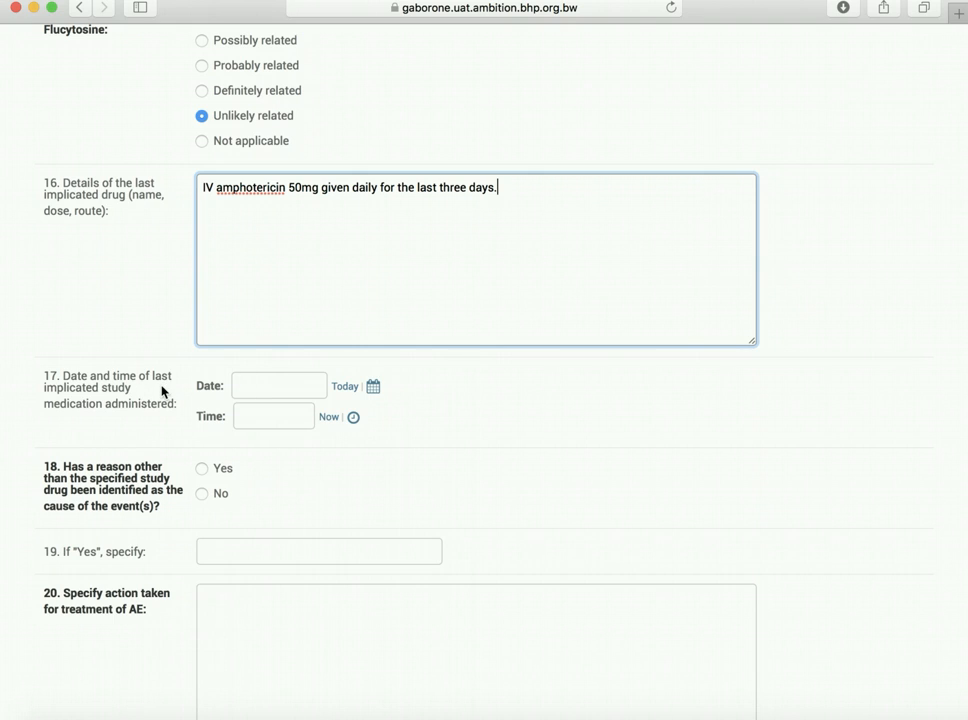
# Set the last implicated medication's administration to the current date and time, and answer Yes to another identified cause, specifying "Vomiting".
pyautogui.click(343, 388)
pyautogui.click(329, 418)
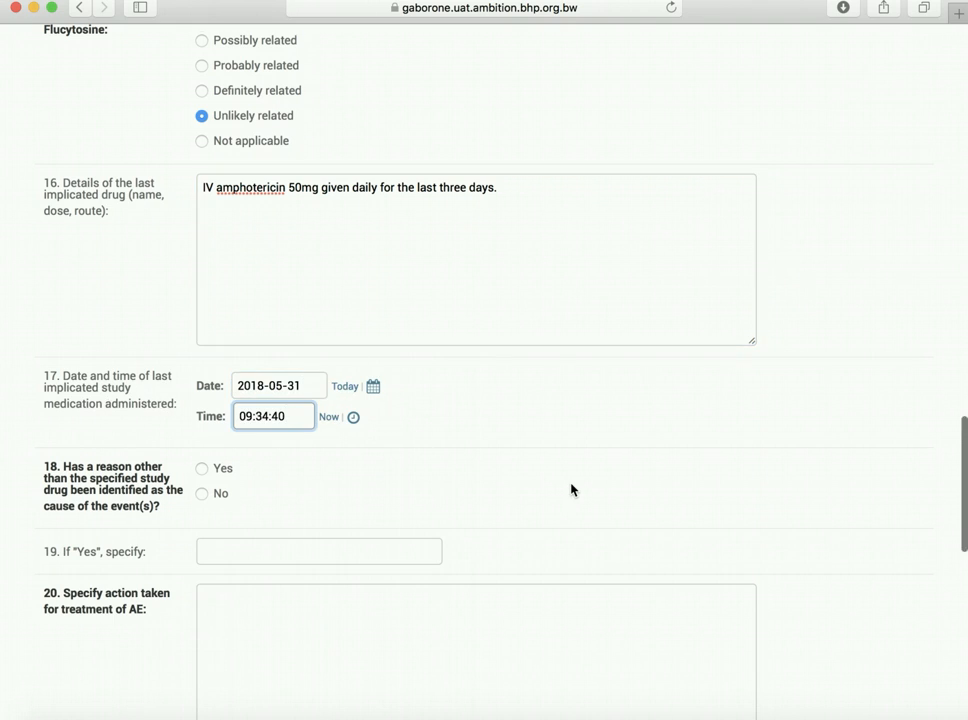
pyautogui.scroll(-2, 573, 488)
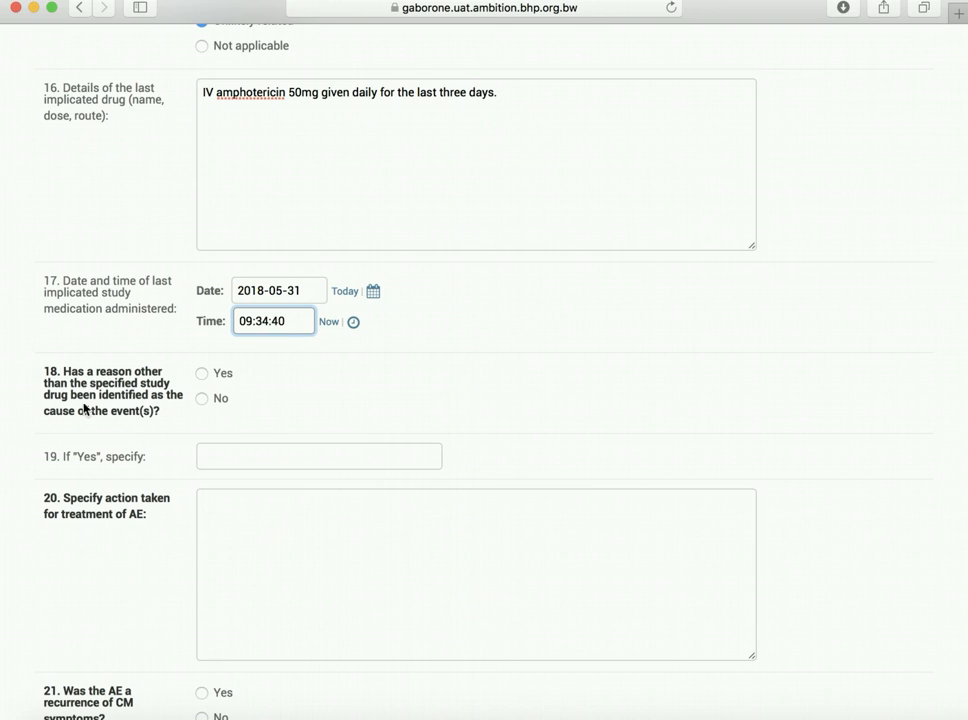
pyautogui.scroll(-1, 277, 412)
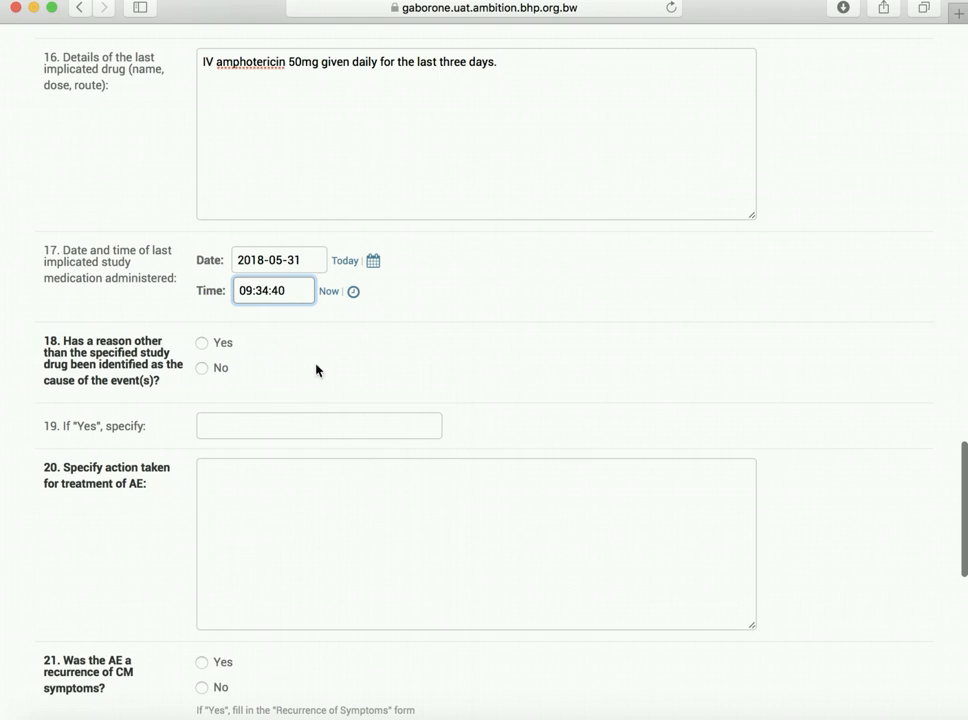
pyautogui.click(202, 342)
pyautogui.click(229, 423)
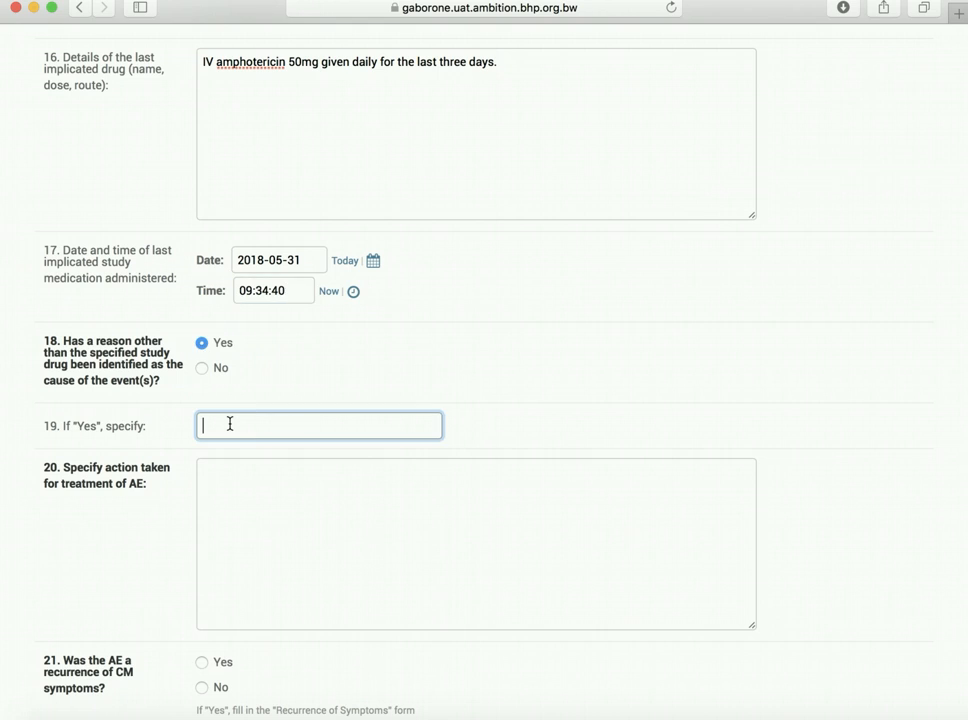
pyautogui.write('Vomiting')
pyautogui.click(666, 378)
# Enter "IV fluids and potassium" and, on a new line, "Monitoring daily of potassium level" as the action taken for treating the AE.
pyautogui.scroll(-5, 666, 378)
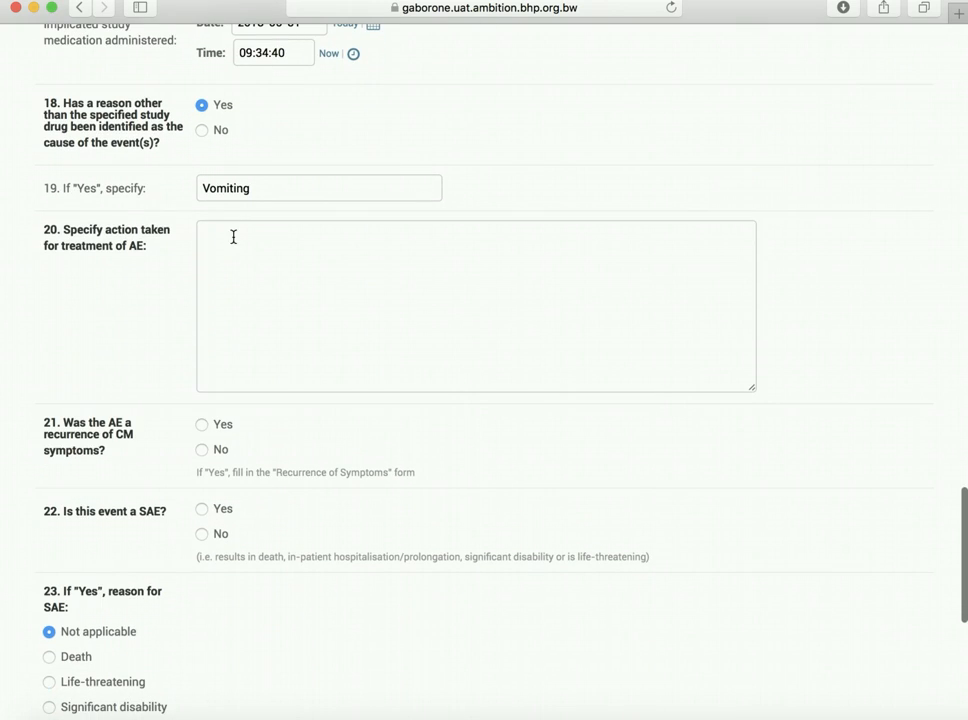
pyautogui.click(259, 248)
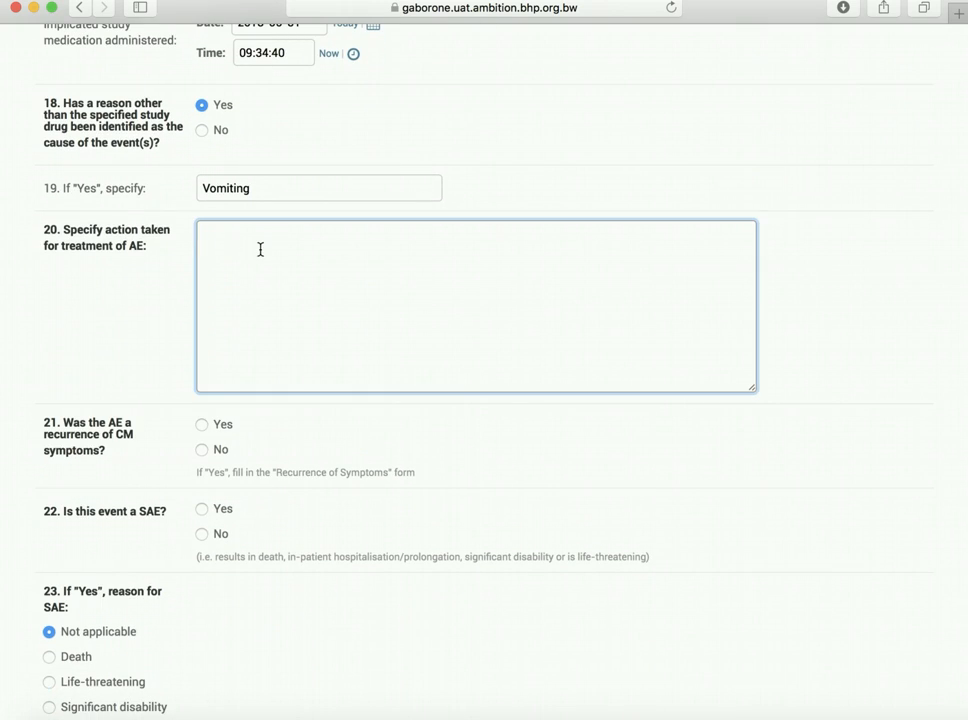
pyautogui.write('IV fluids ')
pyautogui.write('and')
pyautogui.write(' potassium ')
pyautogui.write('Monitoring daily')
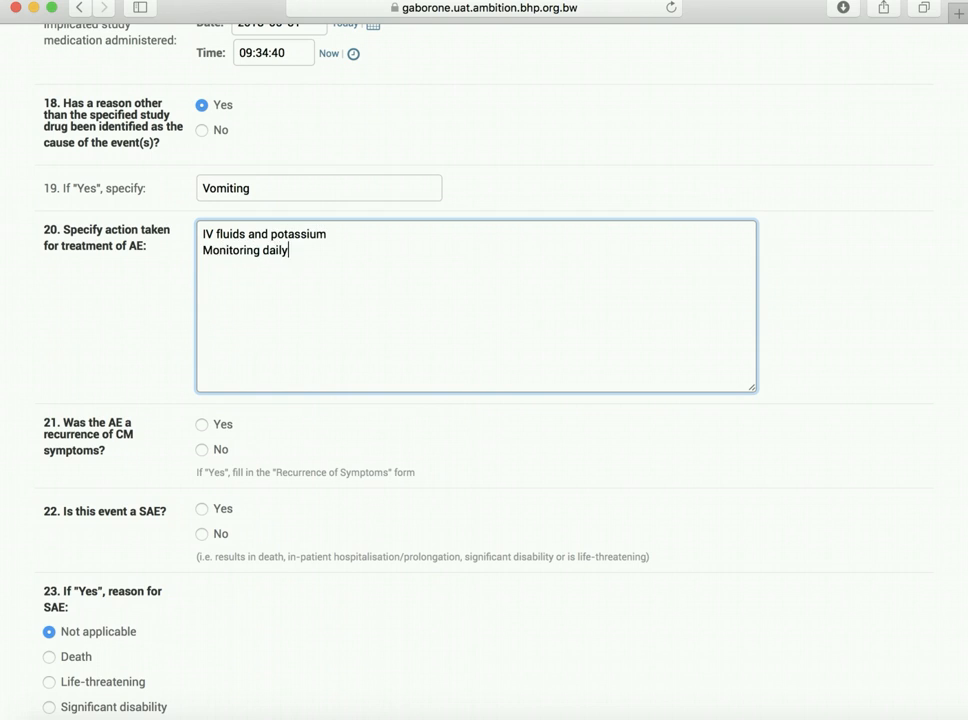
pyautogui.write(' of potassium level')
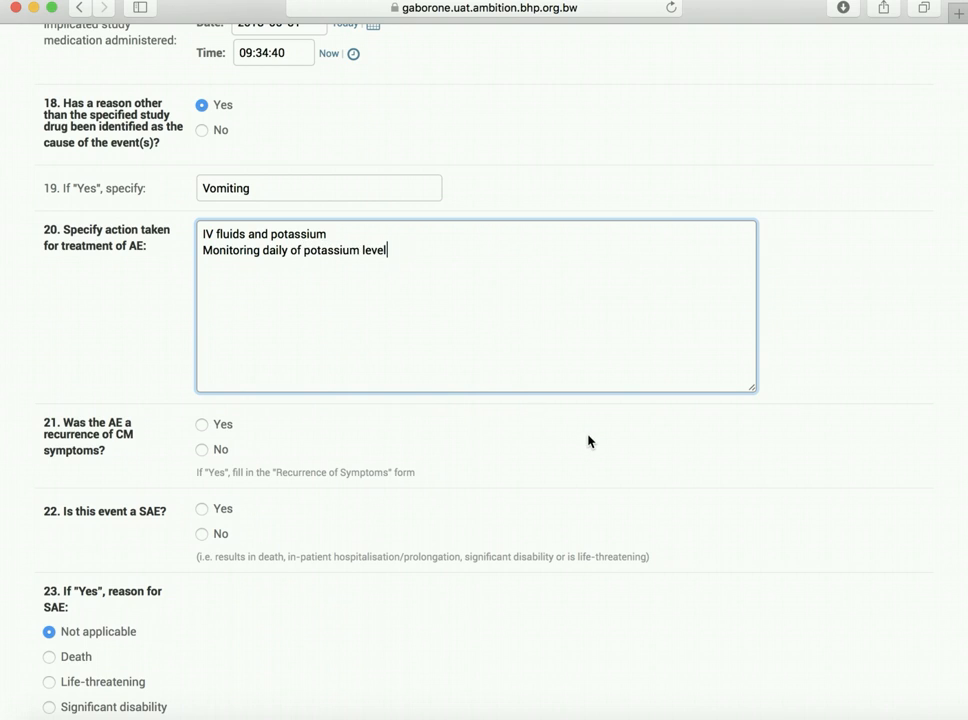
# Answer No to recurrence of CM symptoms and mark the event as a SAE with Medically important event as the reason.
pyautogui.scroll(-2, 588, 441)
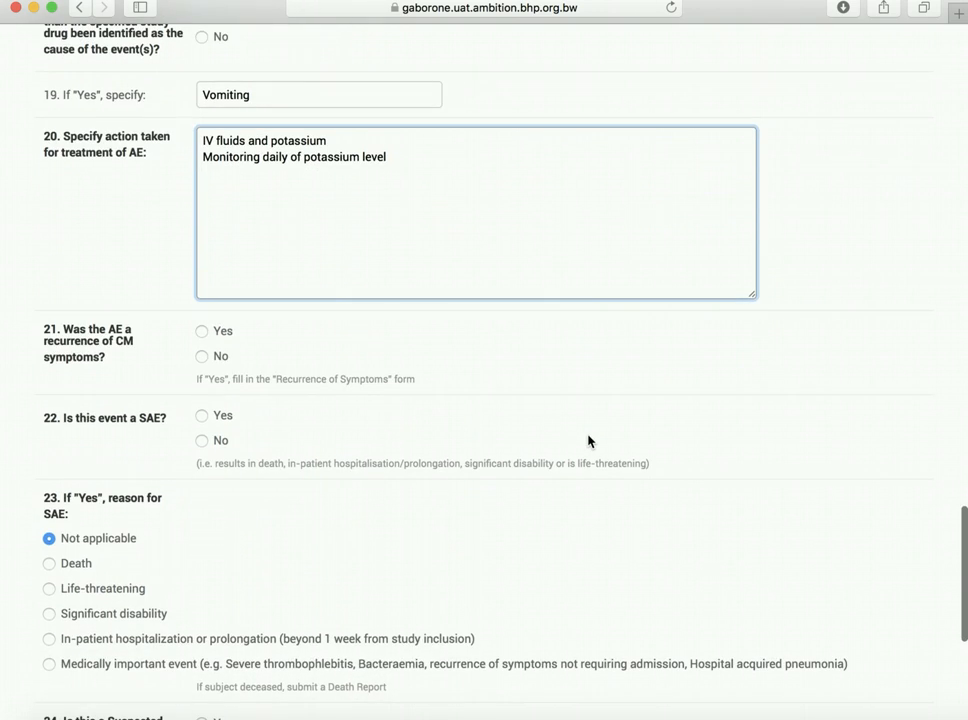
pyautogui.click(202, 358)
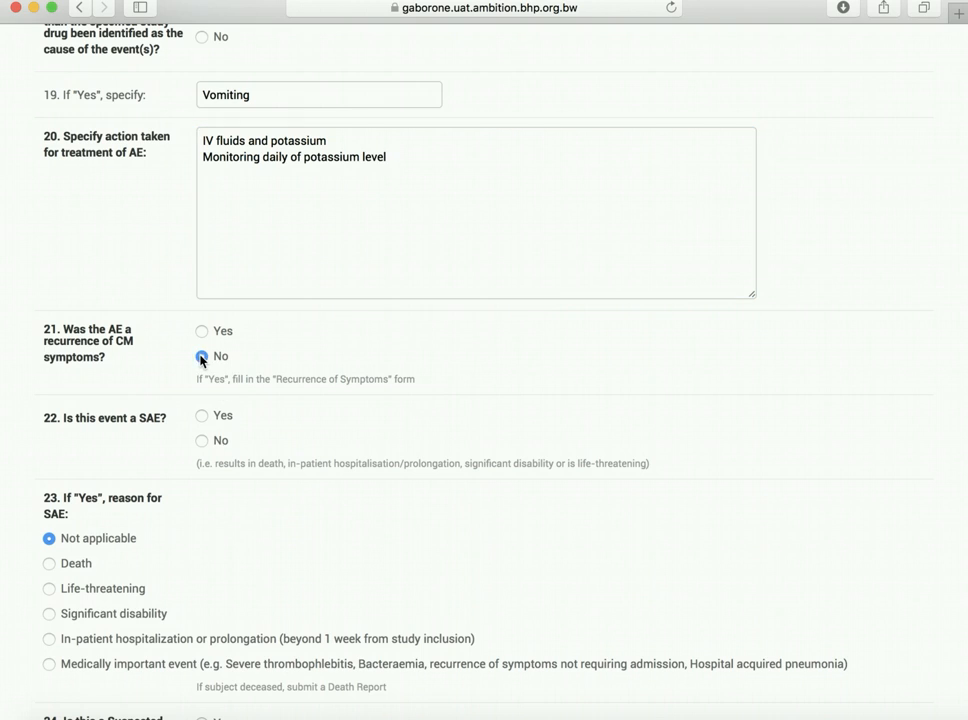
pyautogui.scroll(-2, 485, 375)
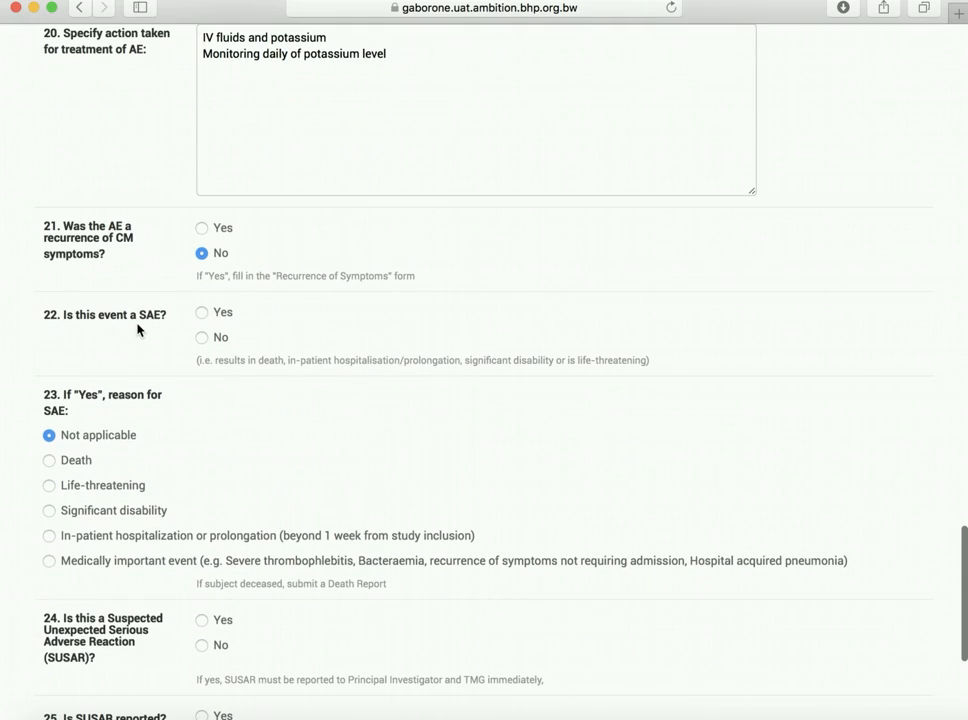
pyautogui.click(202, 314)
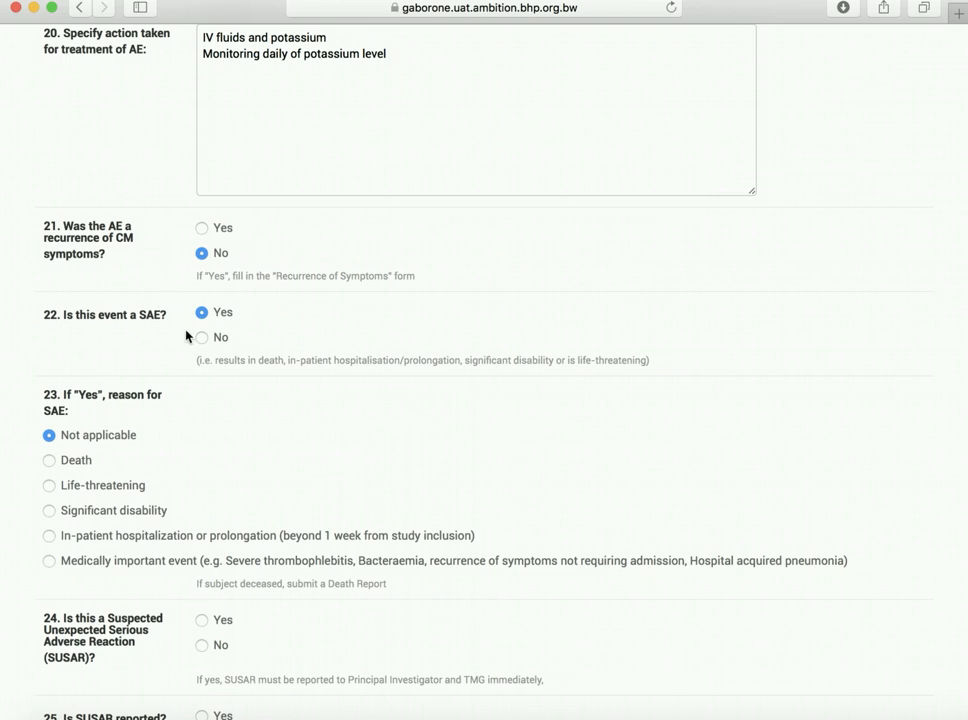
pyautogui.click(48, 563)
# Answer No to the event being a Suspected Unexpected Serious Adverse Reaction (SUSAR) and submit the AE Initial Report.
pyautogui.scroll(-4, 389, 327)
pyautogui.scroll(-1, 389, 322)
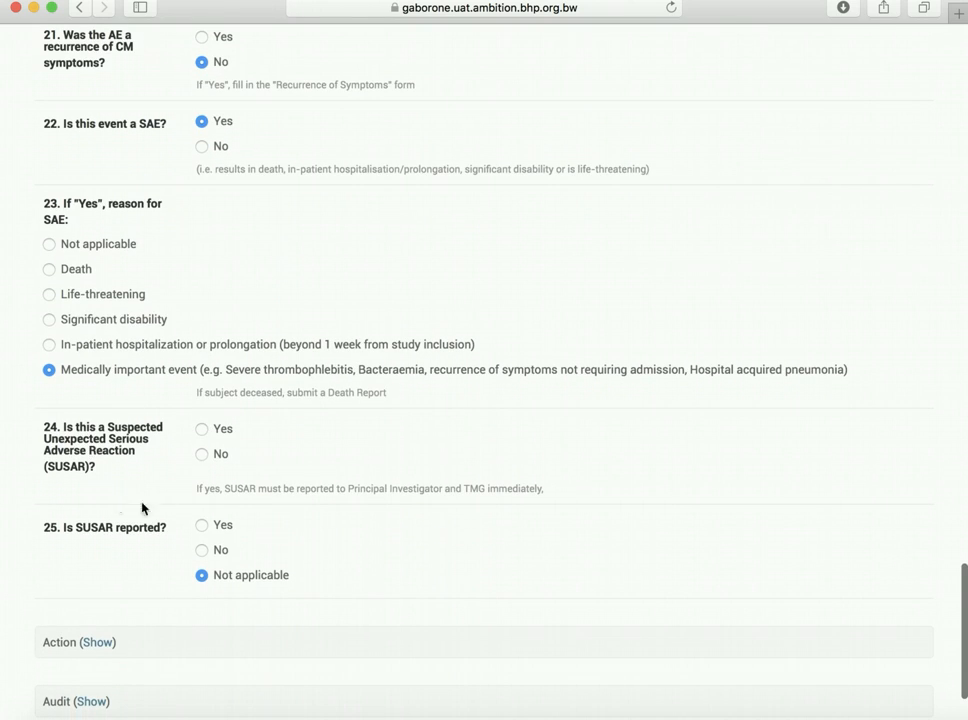
pyautogui.click(200, 456)
pyautogui.scroll(-3, 592, 524)
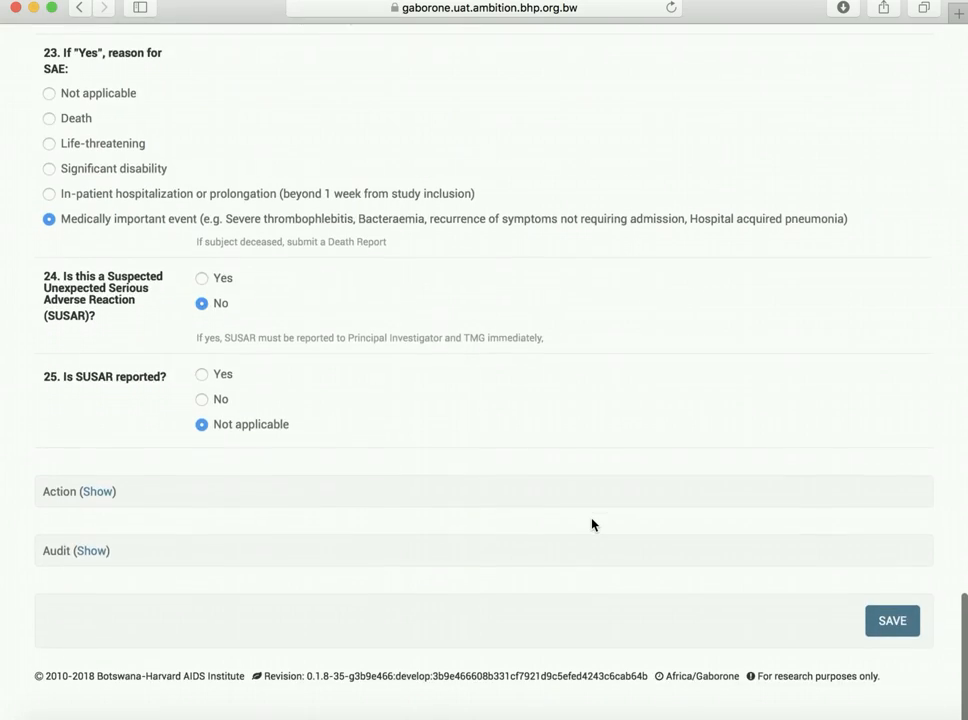
pyautogui.click(893, 638)
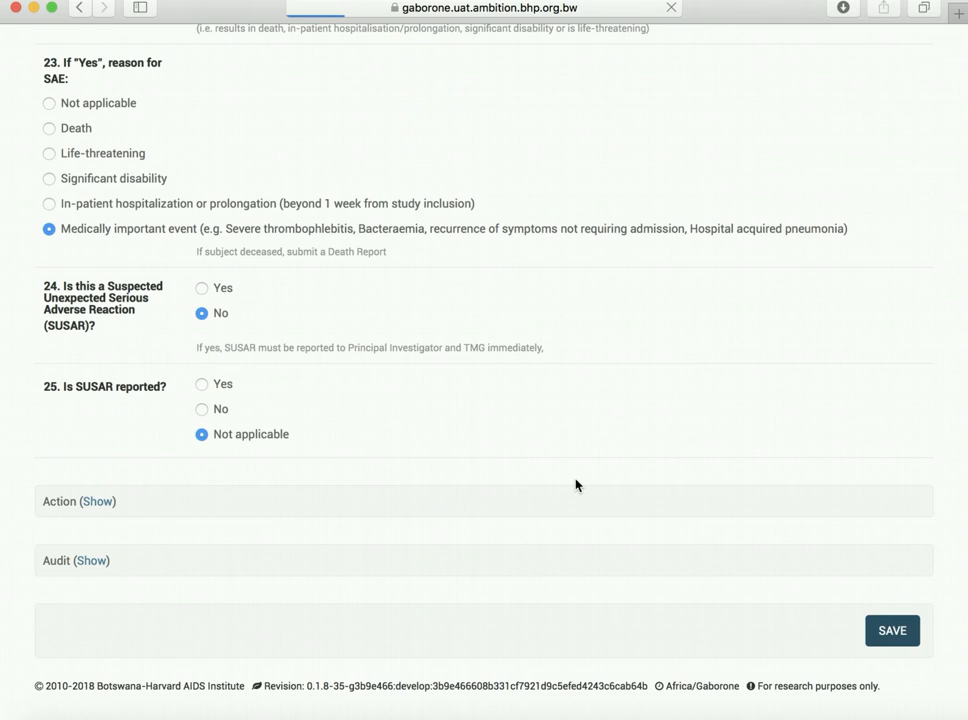
# Correct the relationship to Ambisome to Not related and save the AE Initial Report again.
pyautogui.scroll(-5, 575, 485)
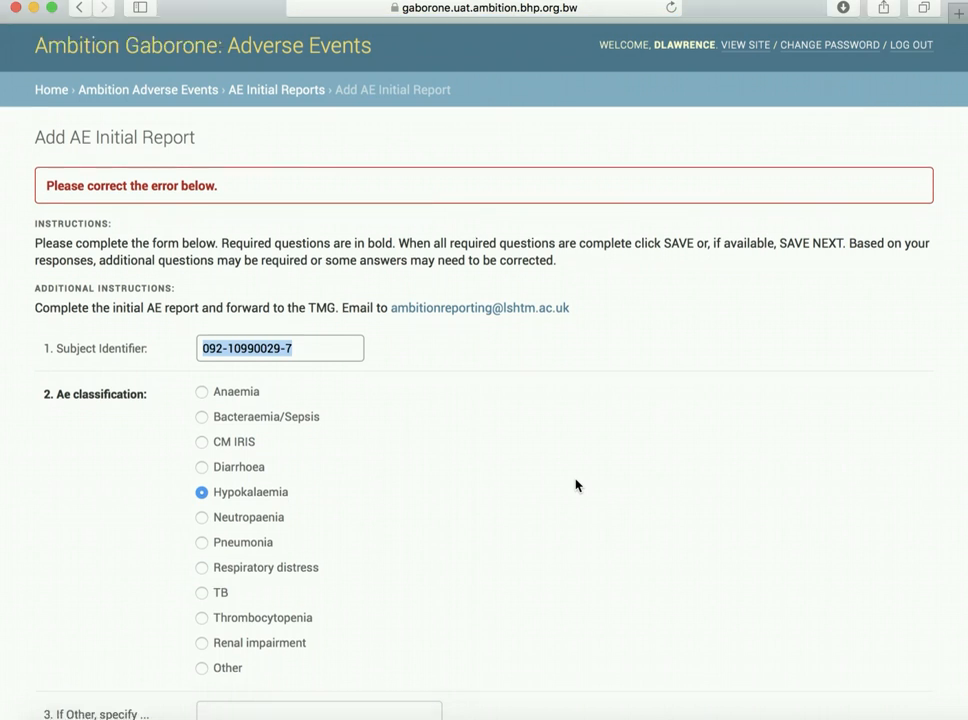
pyautogui.scroll(-10, 575, 485)
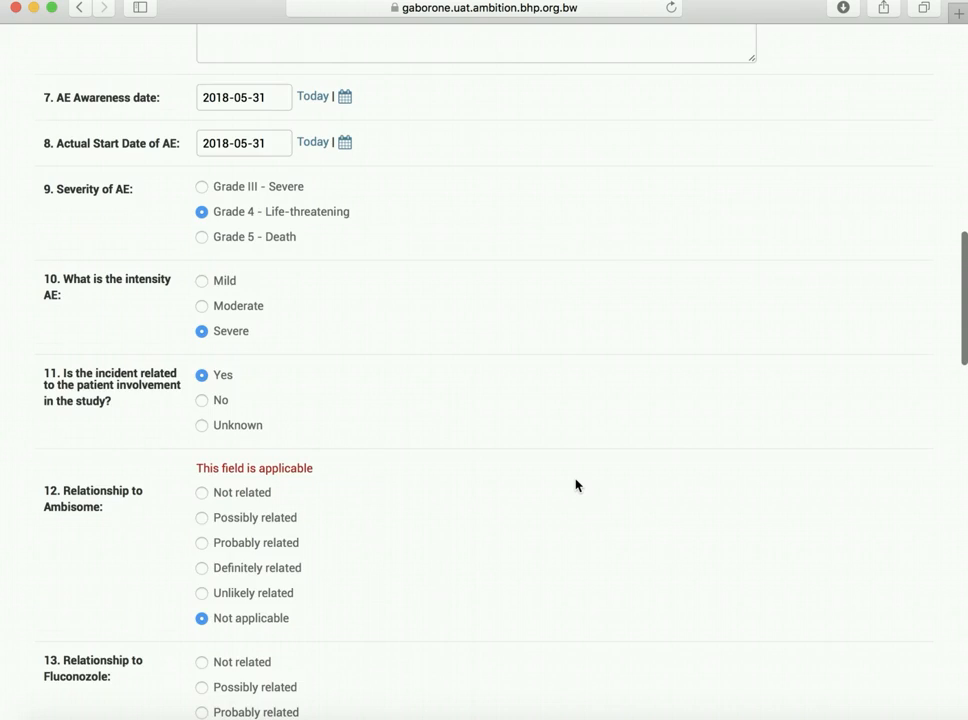
pyautogui.click(214, 340)
pyautogui.scroll(-6, 555, 557)
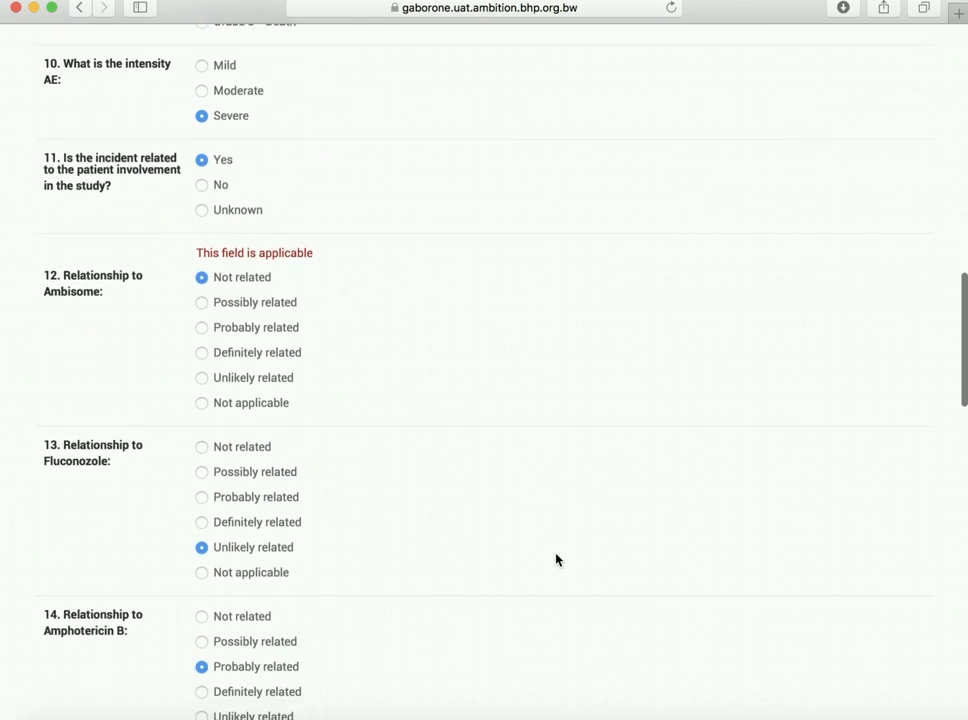
pyautogui.scroll(-10, 556, 559)
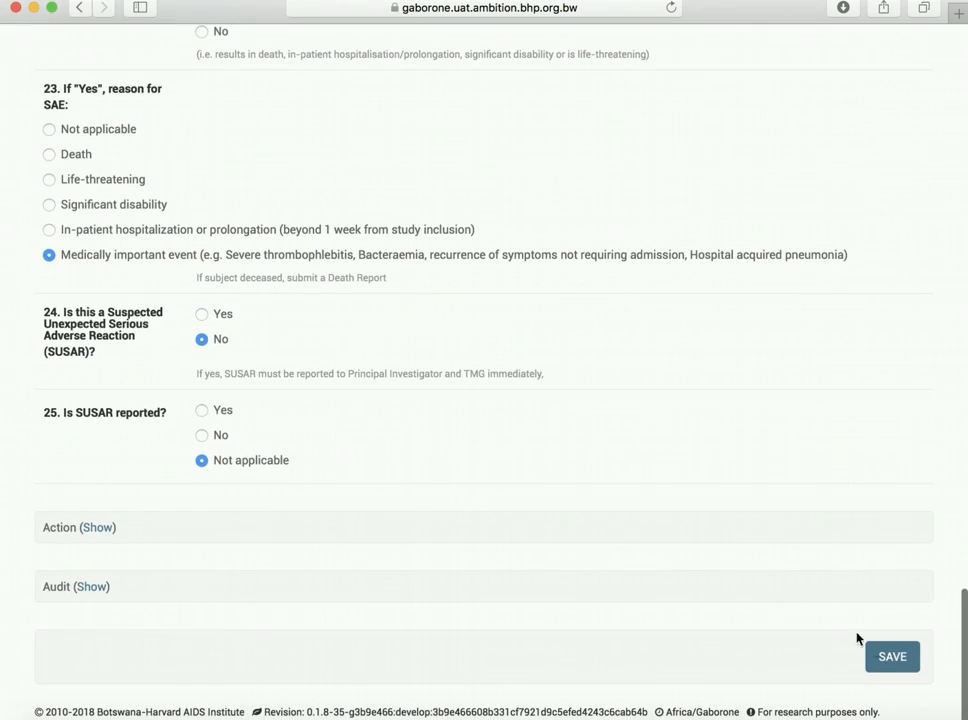
pyautogui.click(887, 656)
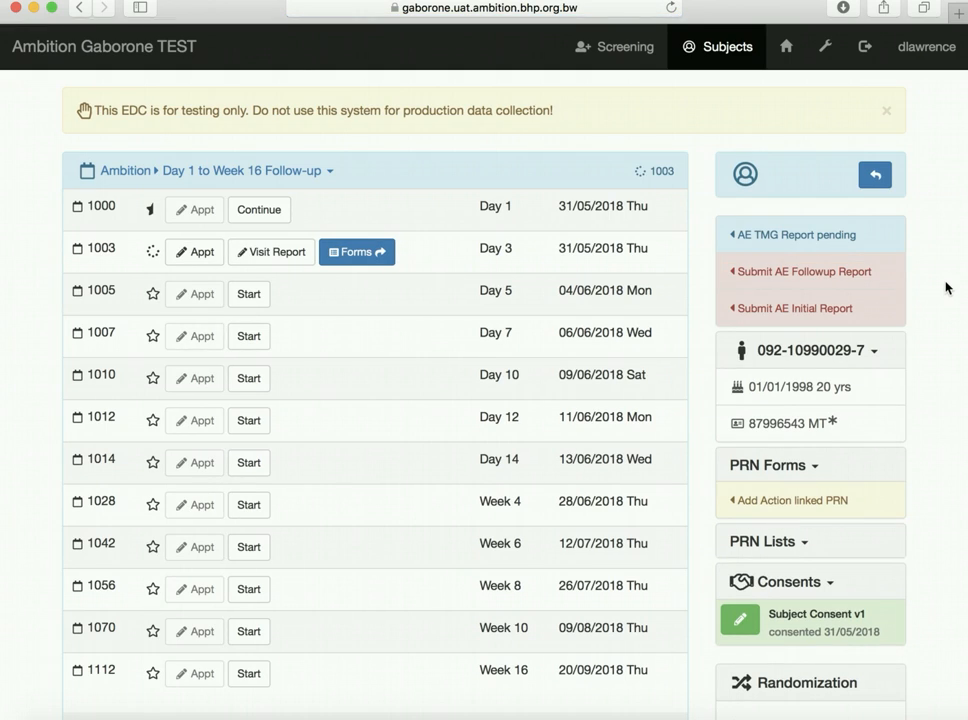
# Review the details of the AE Followup Report and AE TMG Report action items on the subject's dashboard, closing each one.
pyautogui.click(818, 272)
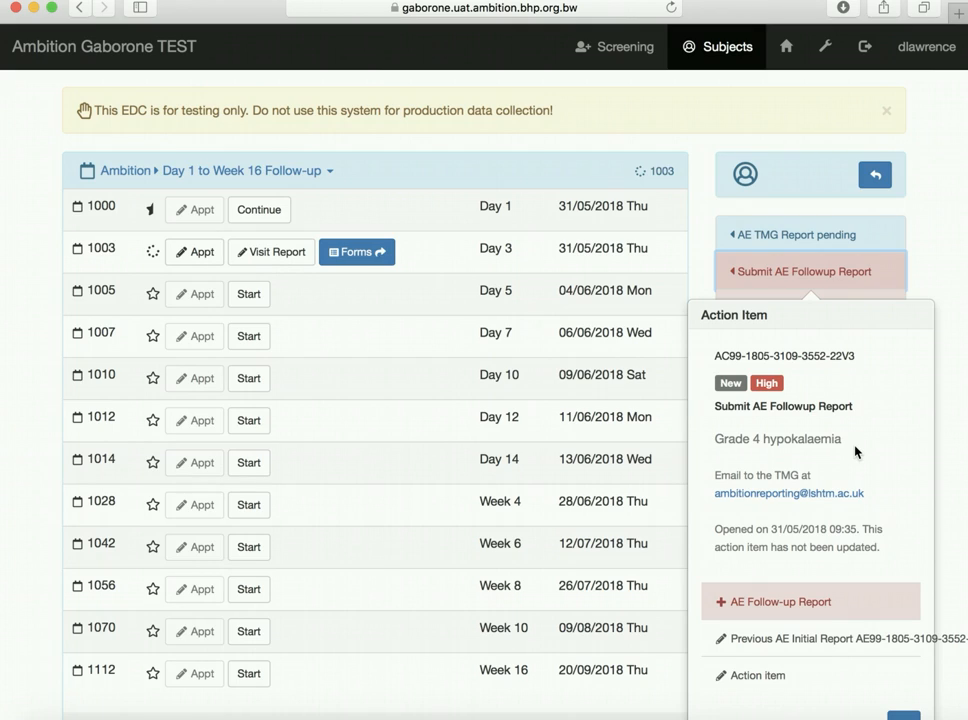
pyautogui.click(908, 715)
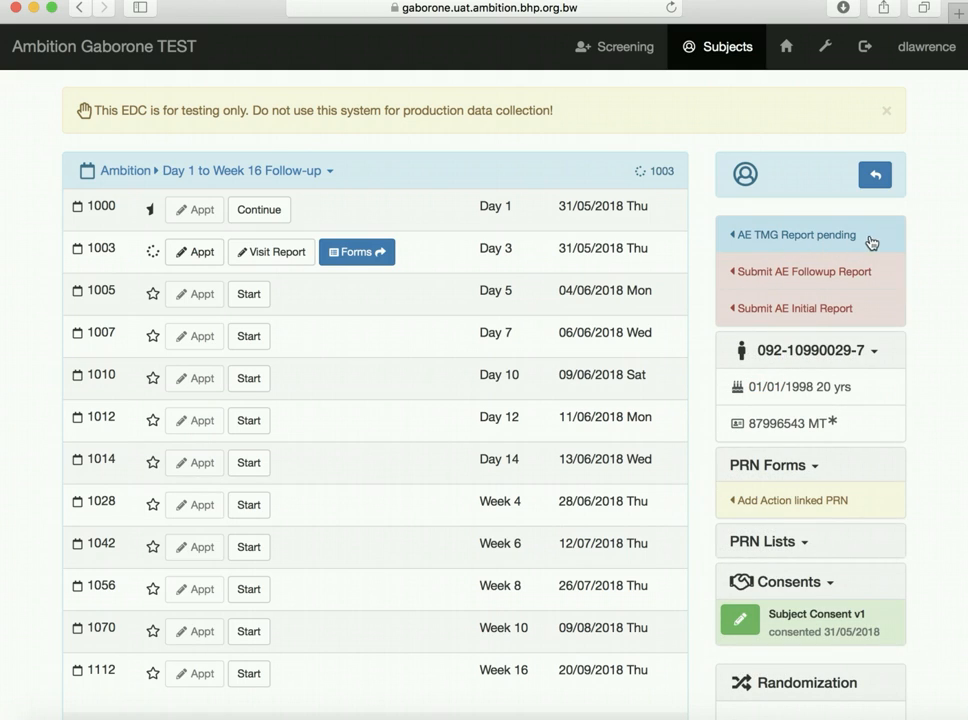
pyautogui.click(814, 240)
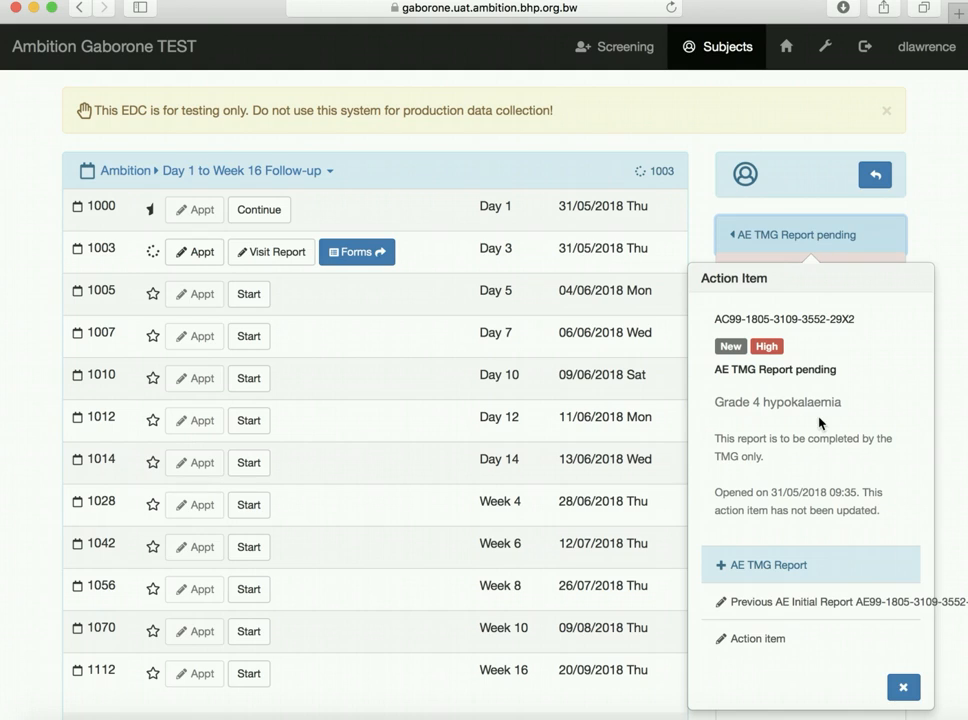
pyautogui.click(905, 687)
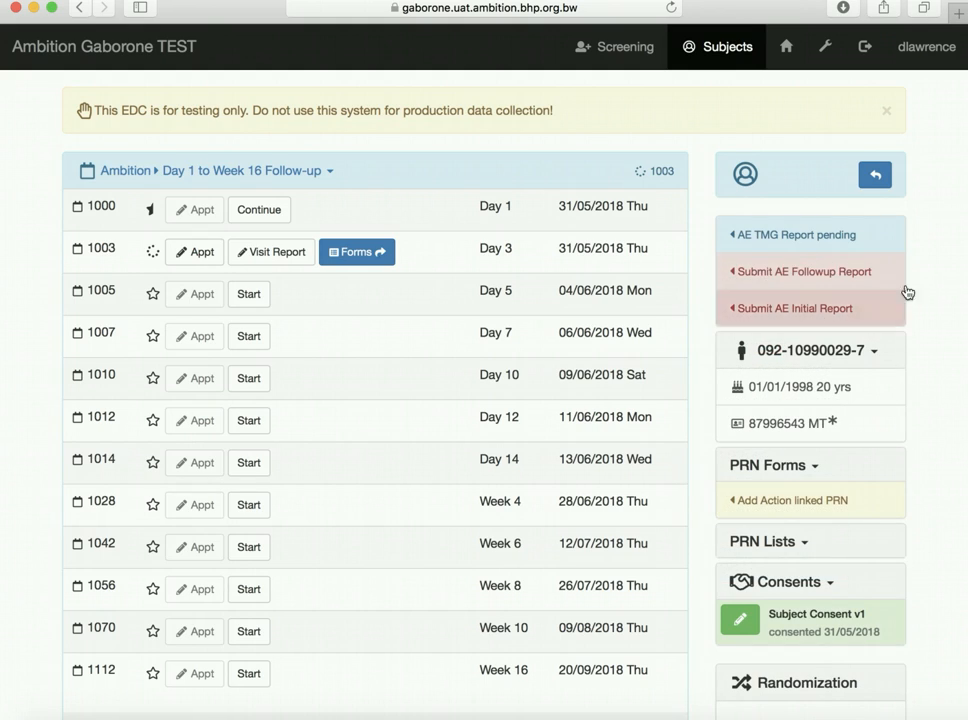